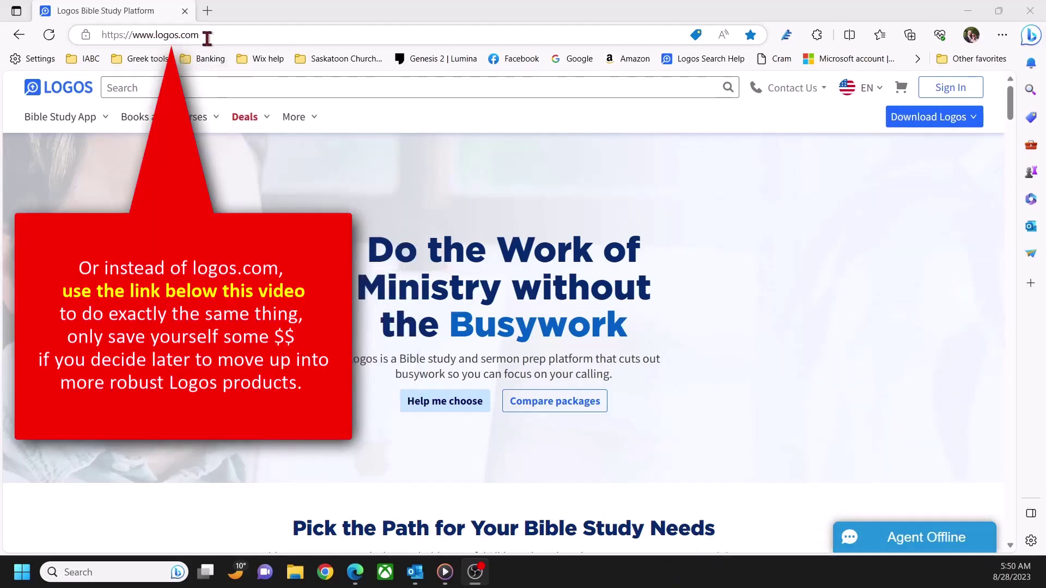
Open the Logos Free Edition page from the Bible Study App offerings on logos.com.
{"action": "left_click", "coordinate": [53, 120]}
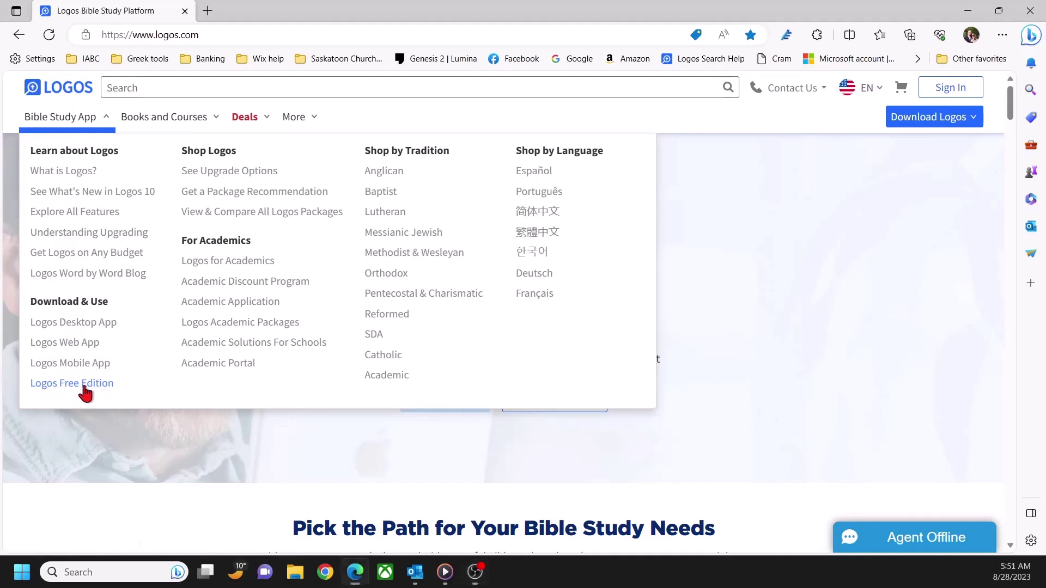
{"action": "left_click", "coordinate": [82, 388]}
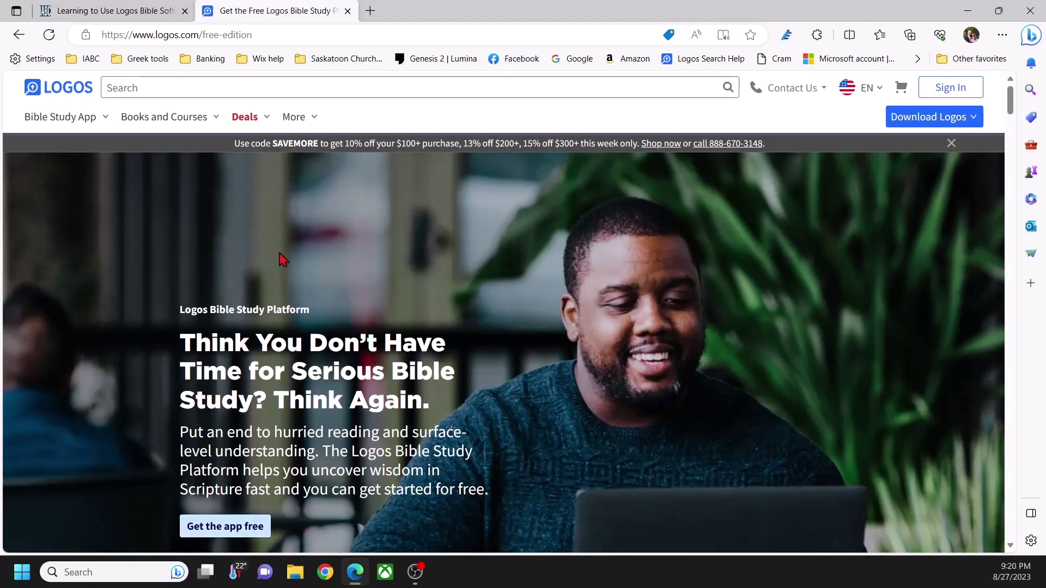
Review the Free Edition feature overview and compare the Free Logos App, Logos 10 Fundamentals and Logos 10 packages.
{"action": "scroll", "coordinate": [282, 256], "scroll_direction": "down", "scroll_amount": 6}
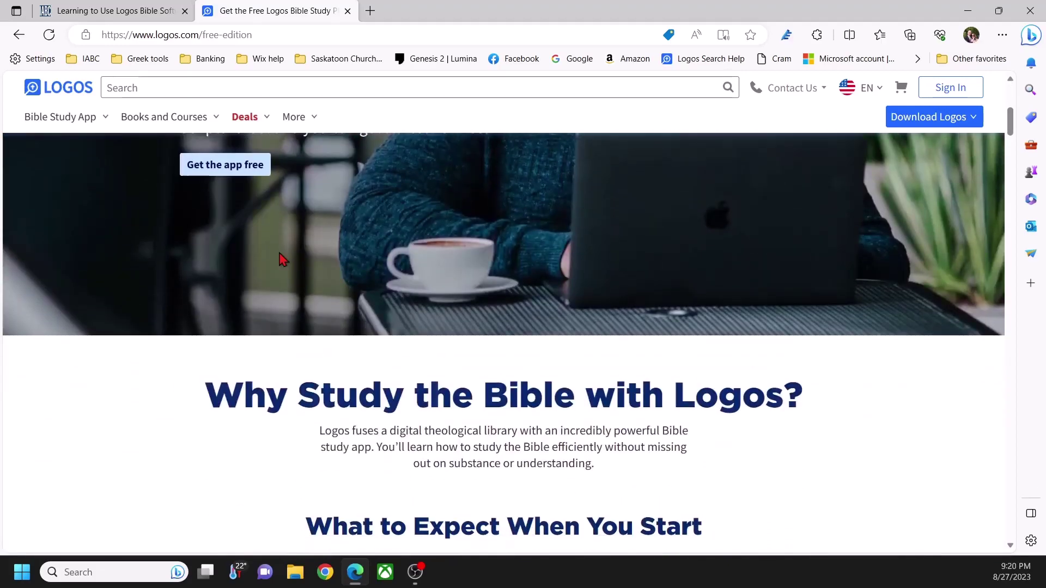
{"action": "scroll", "coordinate": [281, 256], "scroll_direction": "down", "scroll_amount": 3}
{"action": "scroll", "coordinate": [281, 259], "scroll_direction": "down", "scroll_amount": 6}
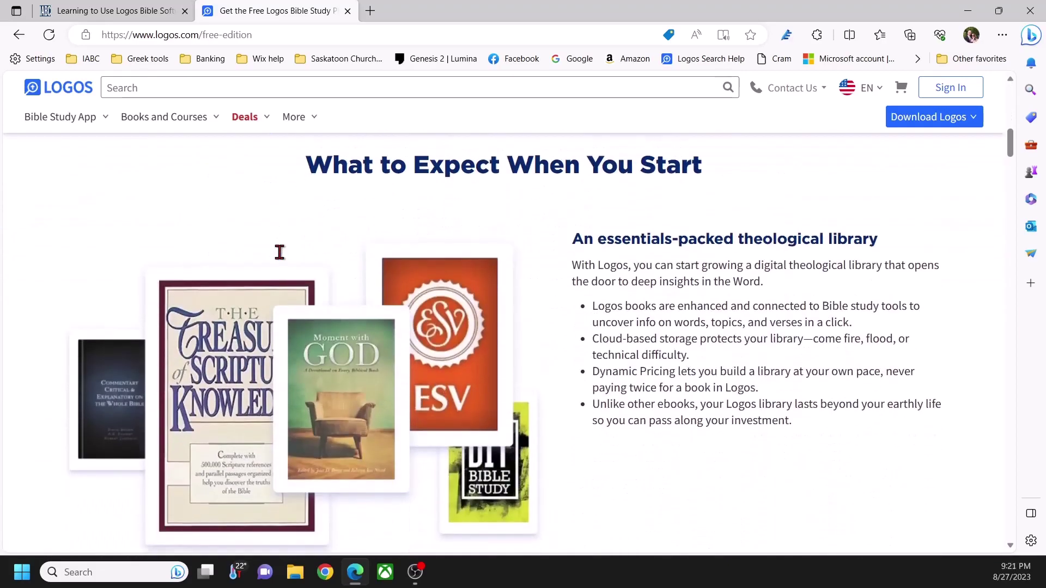
{"action": "scroll", "coordinate": [280, 256], "scroll_direction": "down", "scroll_amount": 12}
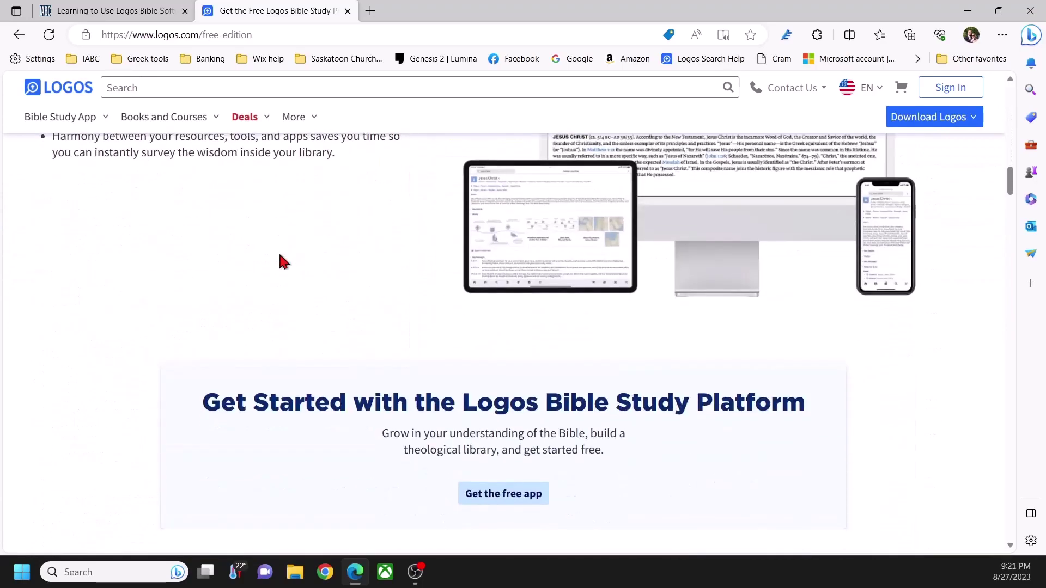
{"action": "scroll", "coordinate": [281, 256], "scroll_direction": "down", "scroll_amount": 3}
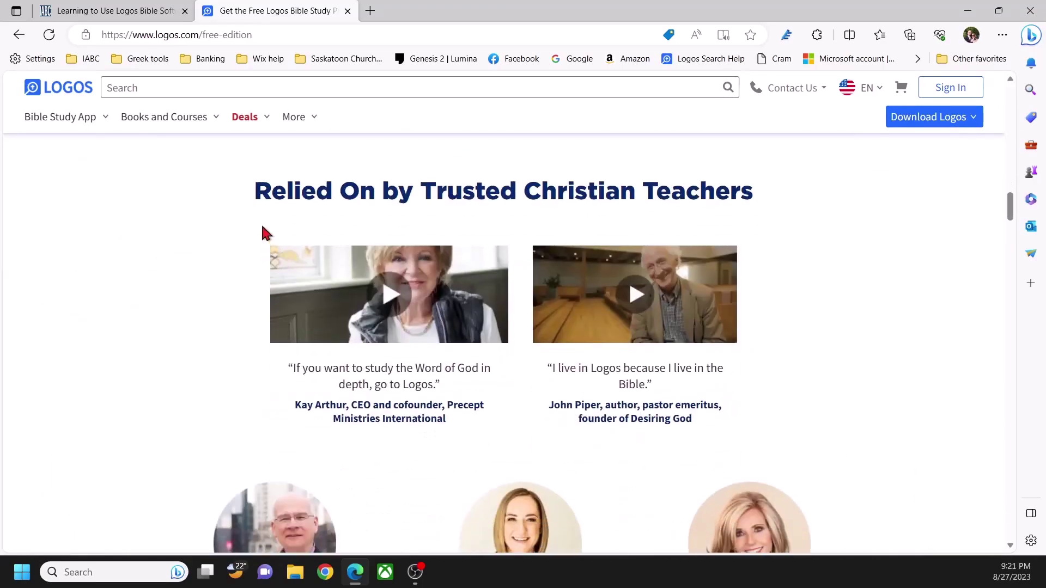
{"action": "scroll", "coordinate": [256, 360], "scroll_direction": "down", "scroll_amount": 15}
{"action": "scroll", "coordinate": [254, 369], "scroll_direction": "down", "scroll_amount": 16}
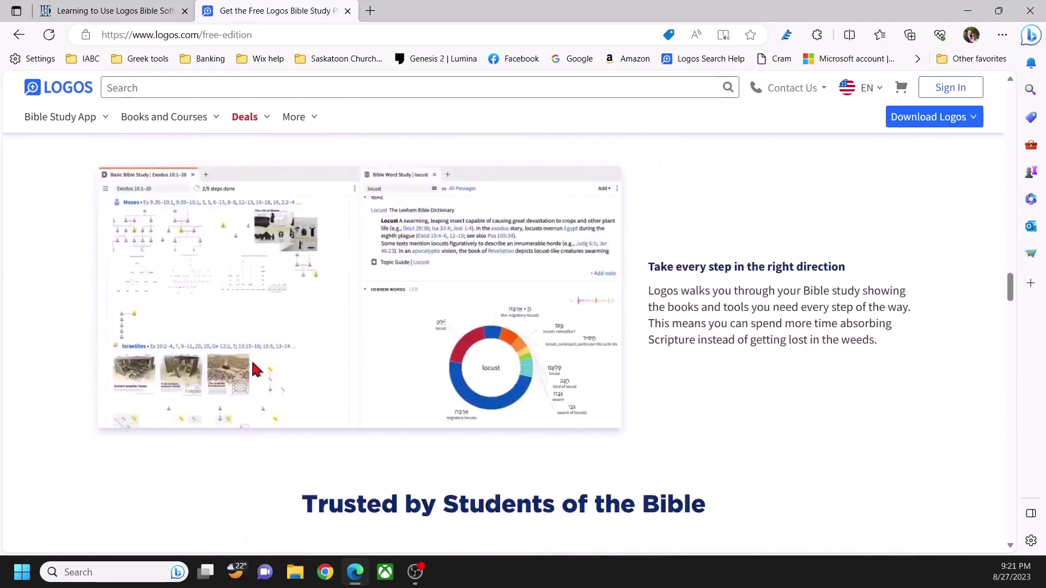
{"action": "scroll", "coordinate": [252, 367], "scroll_direction": "down", "scroll_amount": 6}
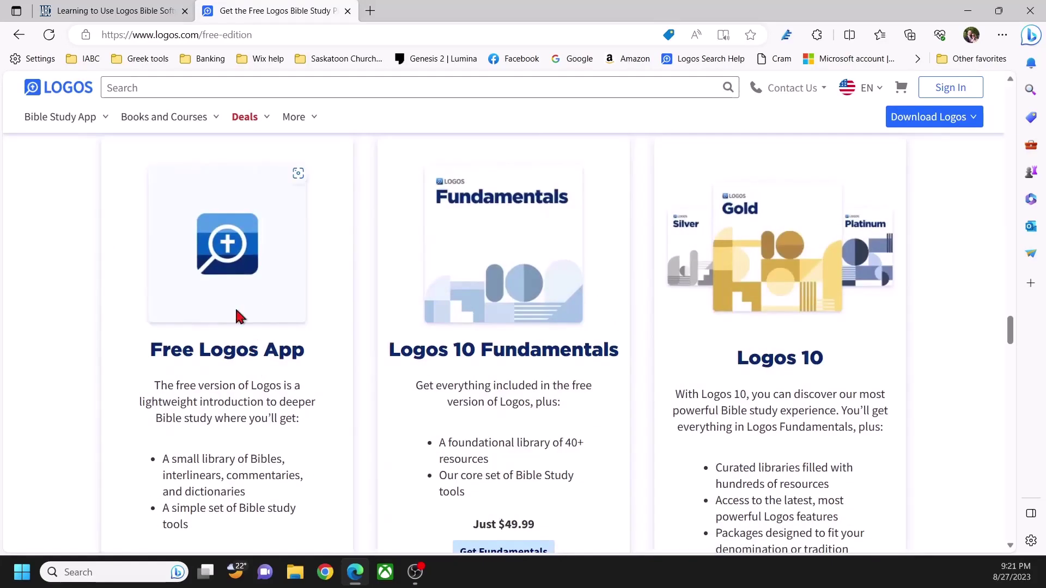
{"action": "scroll", "coordinate": [222, 313], "scroll_direction": "down", "scroll_amount": 1}
{"action": "scroll", "coordinate": [257, 283], "scroll_direction": "down", "scroll_amount": 2}
{"action": "scroll", "coordinate": [245, 303], "scroll_direction": "up", "scroll_amount": 3}
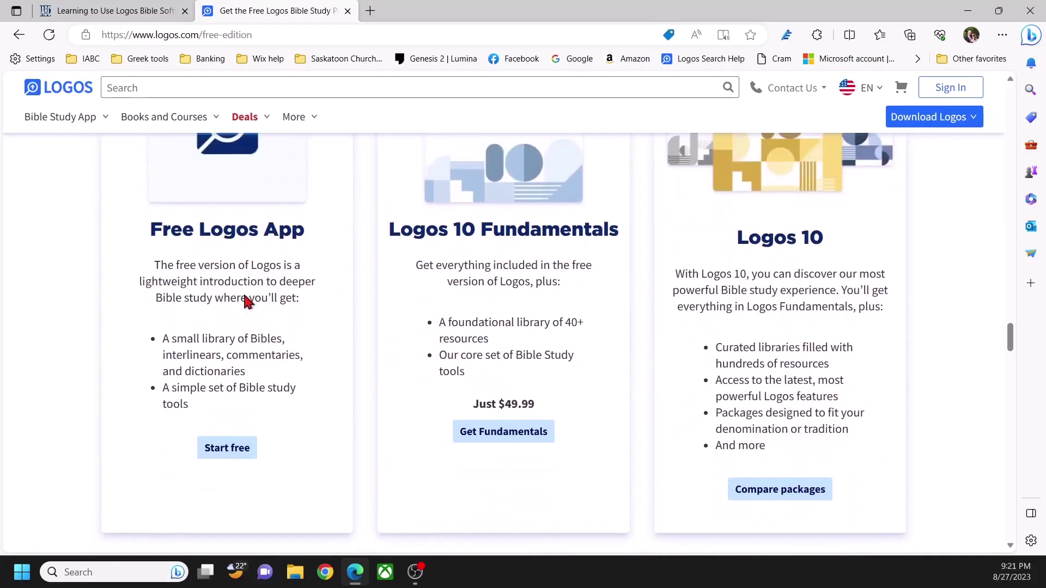
{"action": "scroll", "coordinate": [465, 361], "scroll_direction": "down", "scroll_amount": 1}
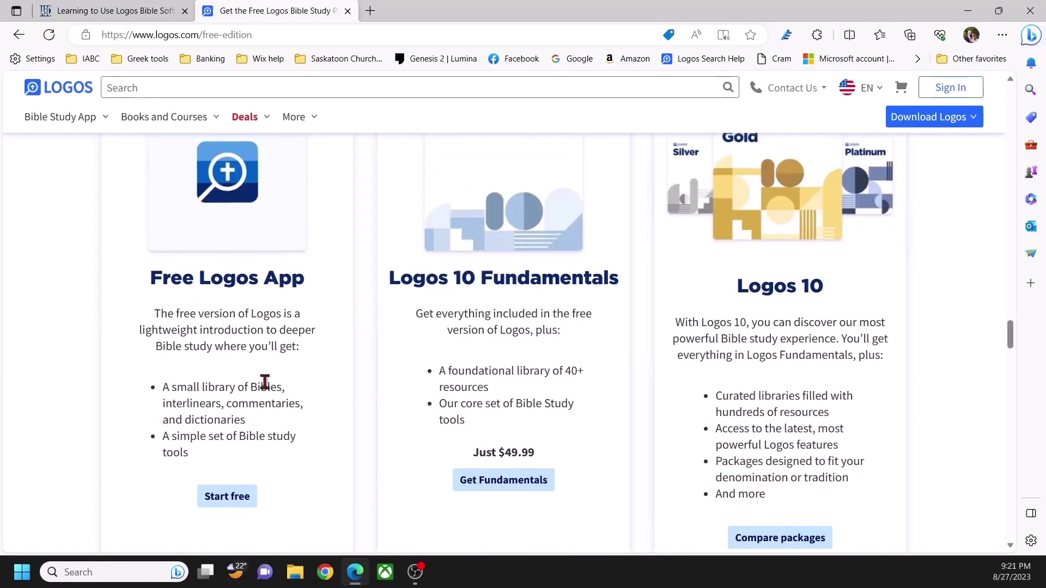
Examine the resources included in the free version and the Frequently Asked Questions, down to access versus ownership.
{"action": "scroll", "coordinate": [258, 419], "scroll_direction": "down", "scroll_amount": 7}
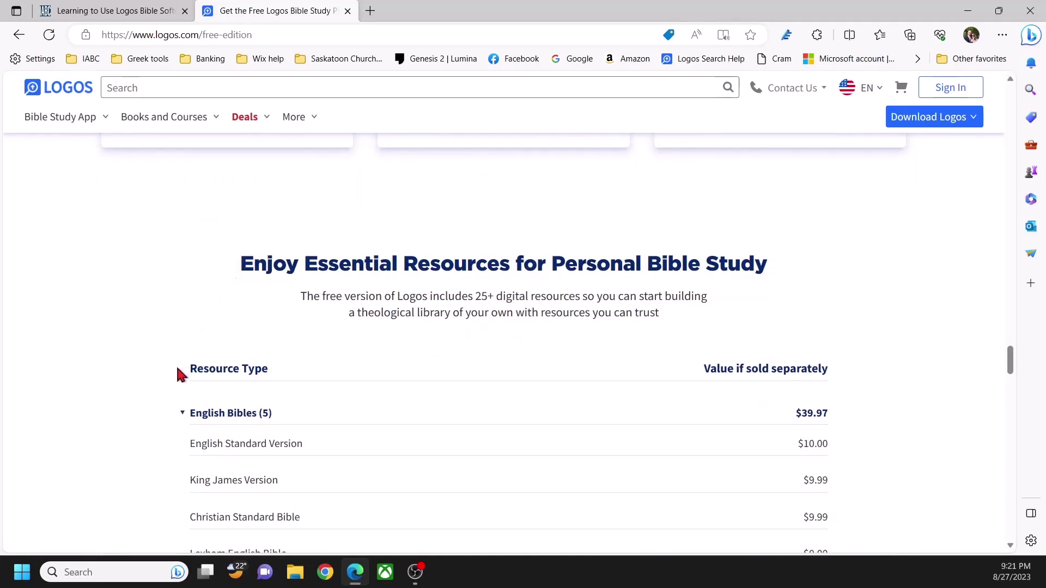
{"action": "scroll", "coordinate": [177, 368], "scroll_direction": "down", "scroll_amount": 2}
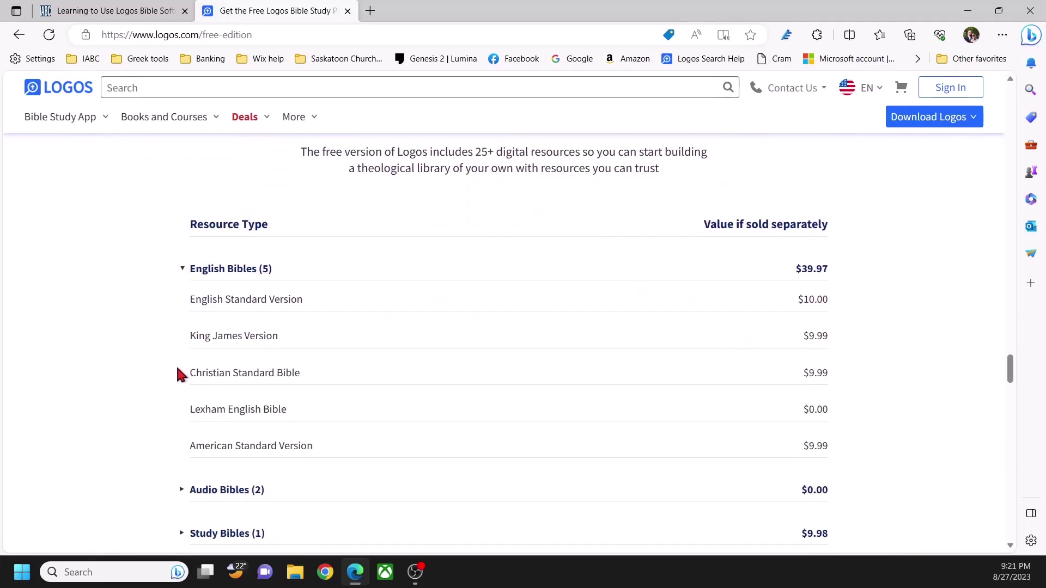
{"action": "scroll", "coordinate": [182, 375], "scroll_direction": "up", "scroll_amount": 1}
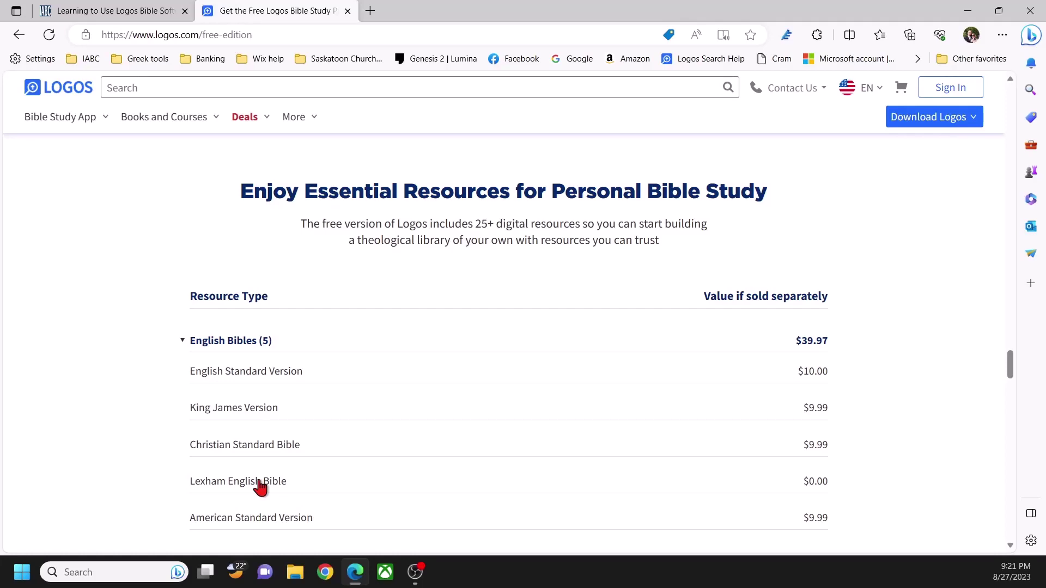
{"action": "scroll", "coordinate": [259, 484], "scroll_direction": "down", "scroll_amount": 10}
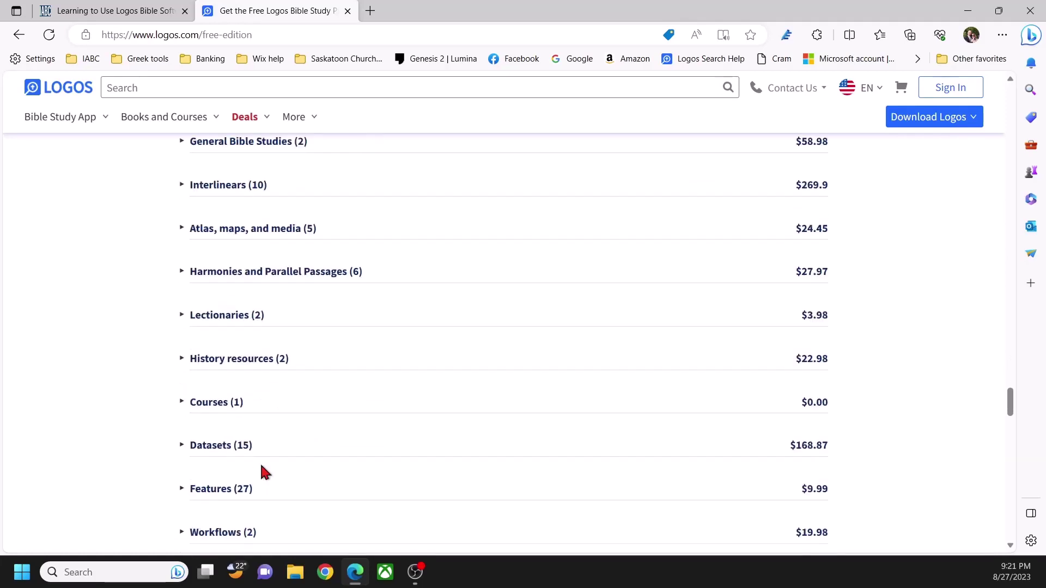
{"action": "scroll", "coordinate": [261, 467], "scroll_direction": "down", "scroll_amount": 12}
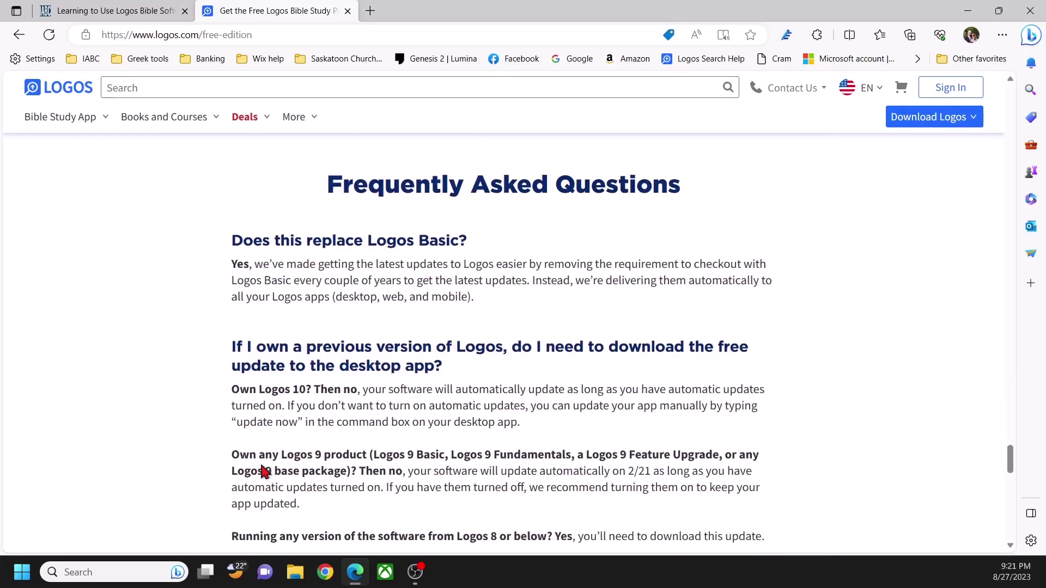
{"action": "scroll", "coordinate": [262, 471], "scroll_direction": "down", "scroll_amount": 10}
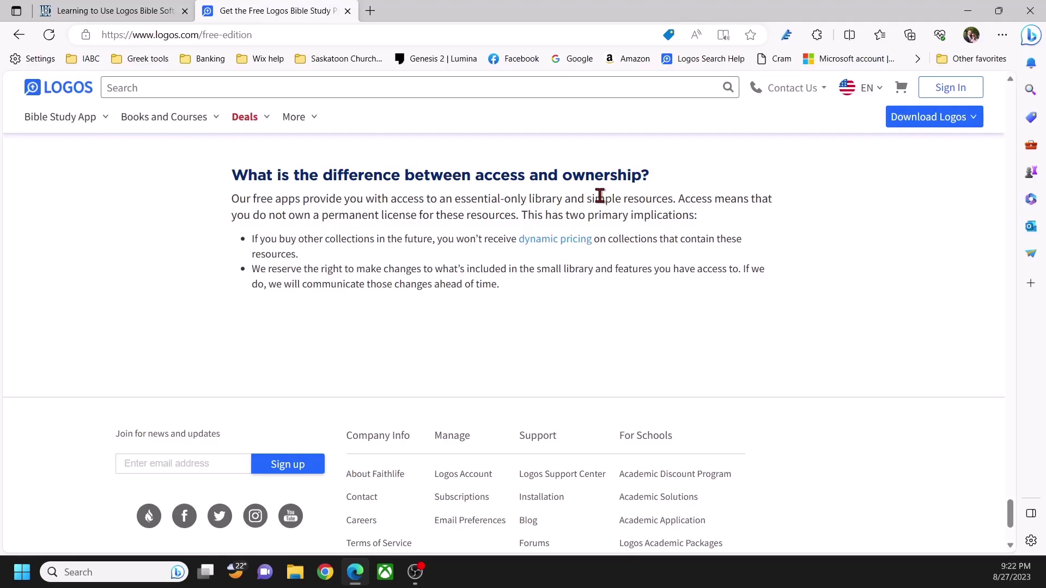
Choose to start with the Free Logos App and locate the Desktop App download on the Get Started page.
{"action": "scroll", "coordinate": [569, 263], "scroll_direction": "up", "scroll_amount": 15}
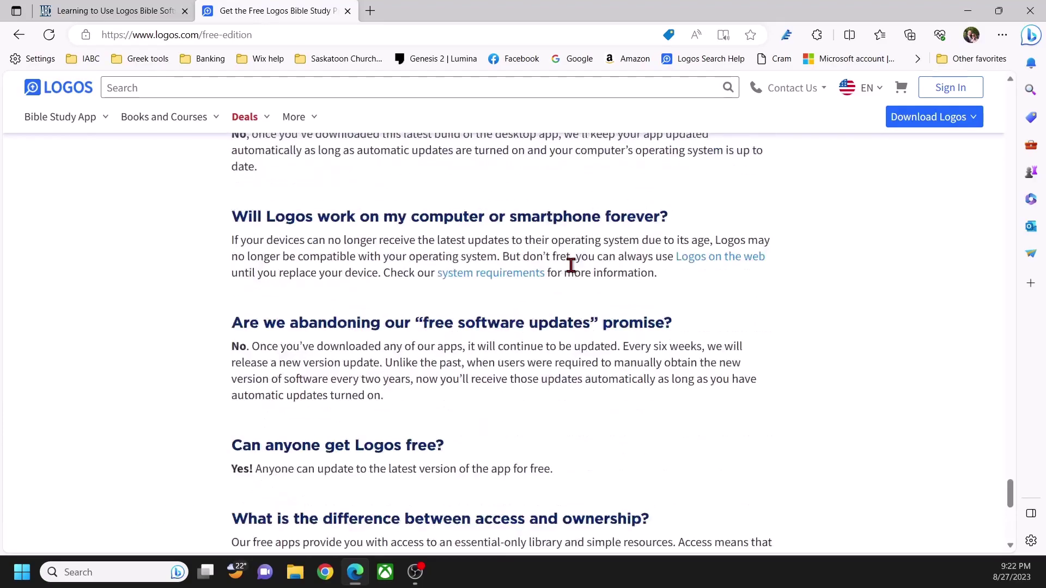
{"action": "scroll", "coordinate": [570, 265], "scroll_direction": "up", "scroll_amount": 15}
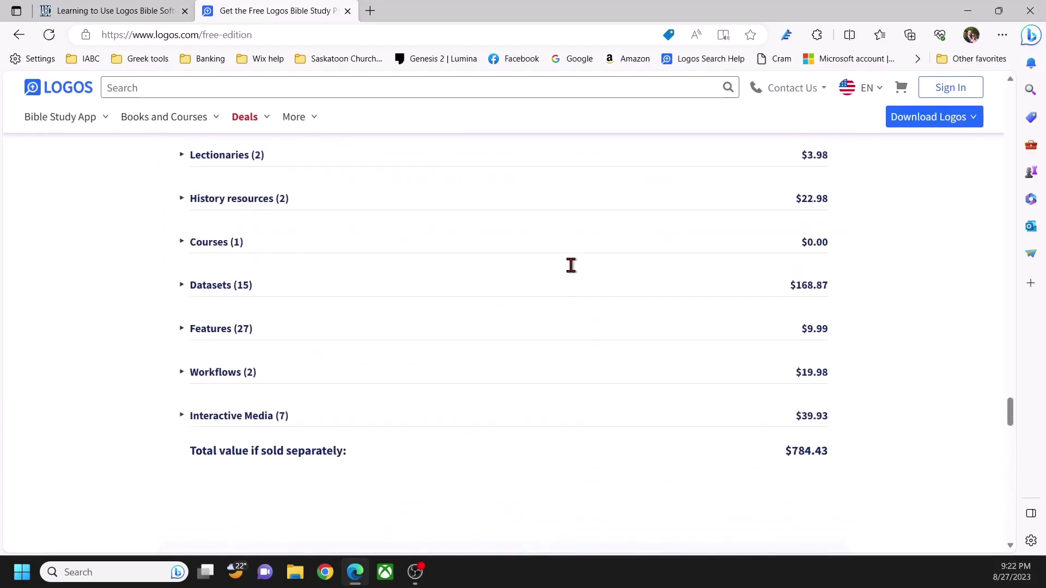
{"action": "scroll", "coordinate": [570, 265], "scroll_direction": "up", "scroll_amount": 10}
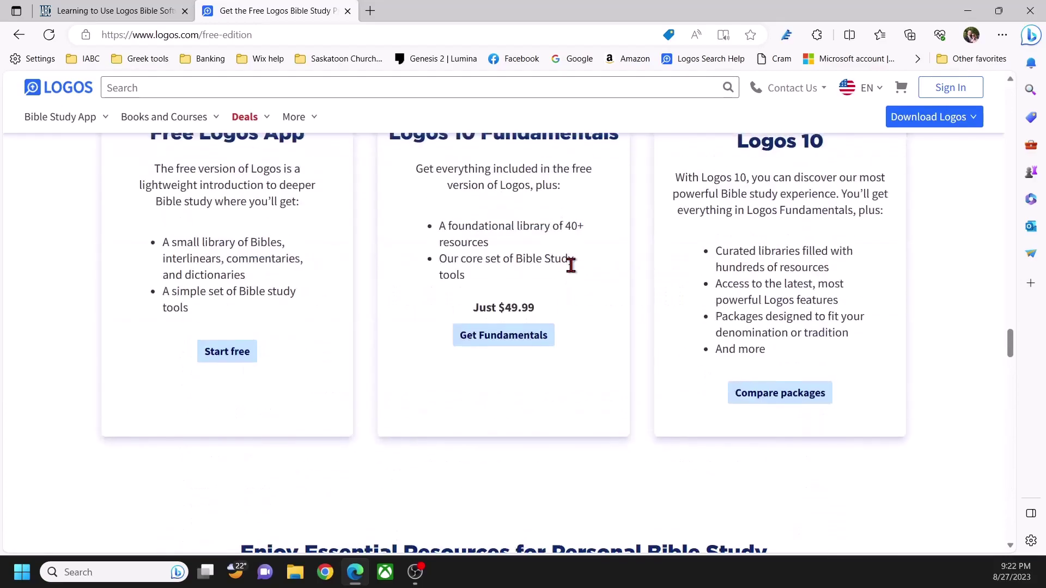
{"action": "scroll", "coordinate": [570, 266], "scroll_direction": "up", "scroll_amount": 2}
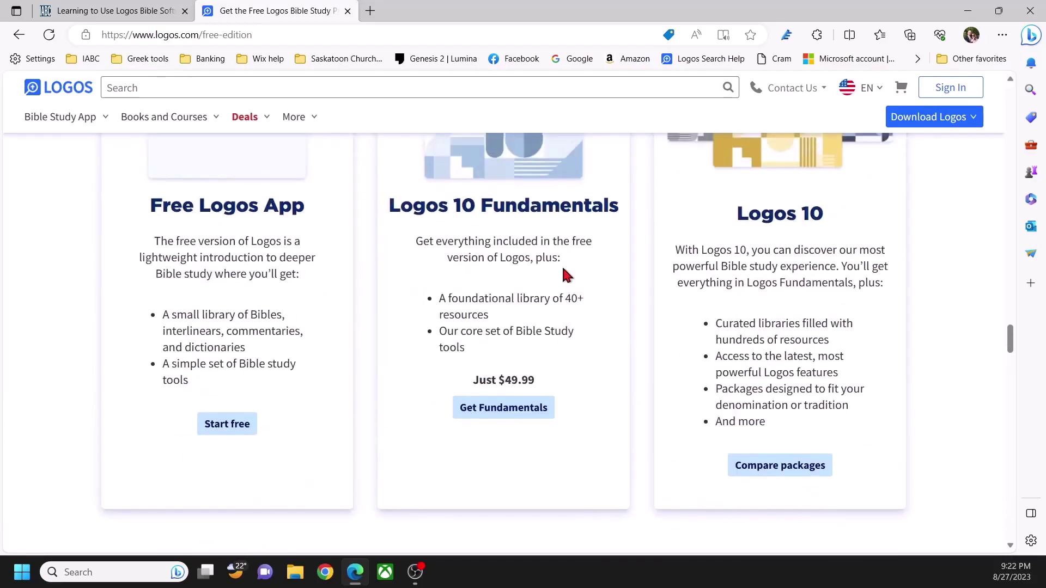
{"action": "left_click", "coordinate": [218, 431]}
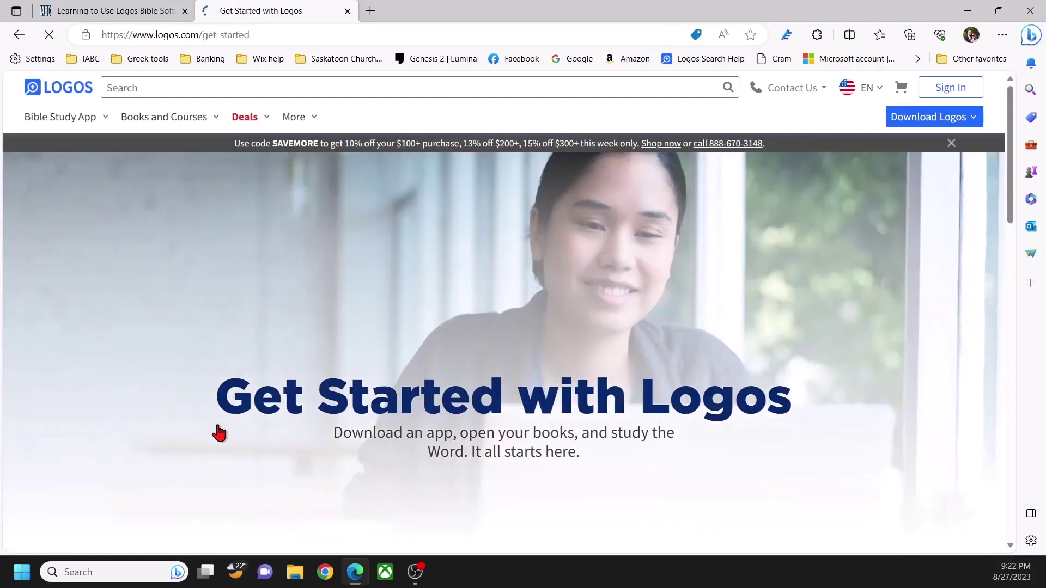
{"action": "scroll", "coordinate": [482, 339], "scroll_direction": "down", "scroll_amount": 5}
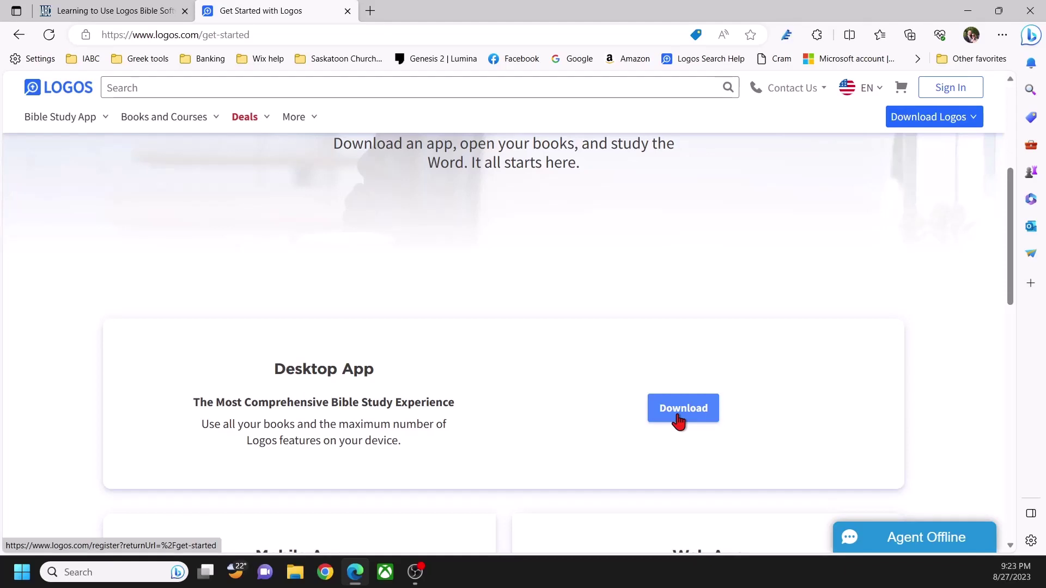
{"action": "scroll", "coordinate": [679, 420], "scroll_direction": "up", "scroll_amount": 5}
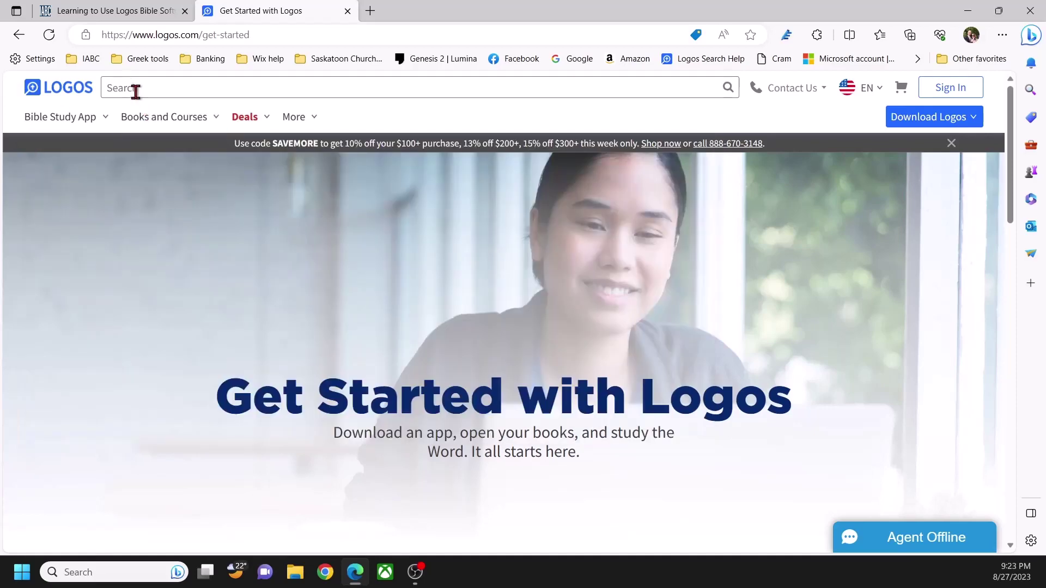
Search the Logos store for "sbl".
{"action": "left_click", "coordinate": [134, 89]}
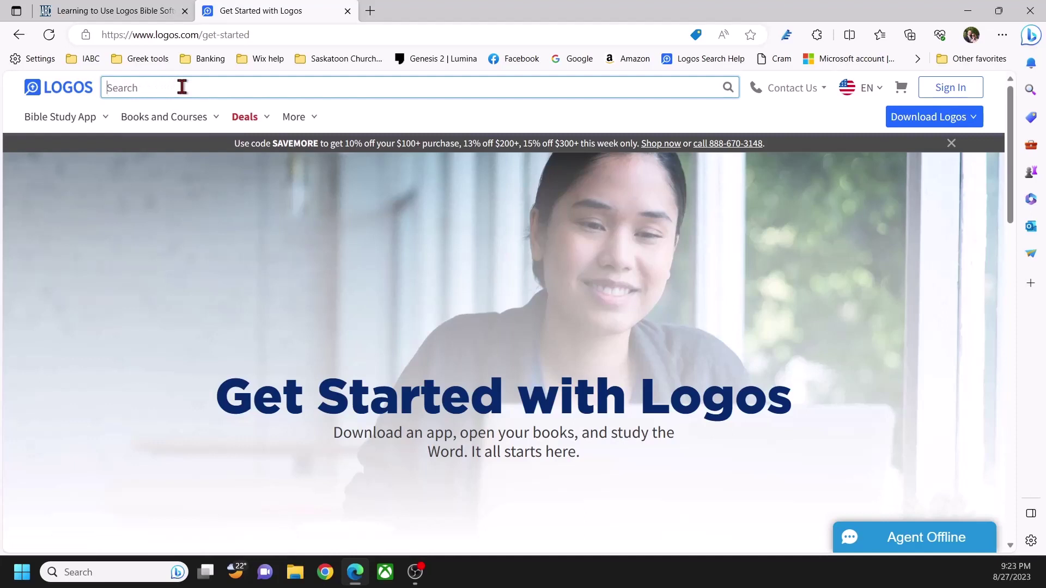
{"action": "type", "text": "sb"}
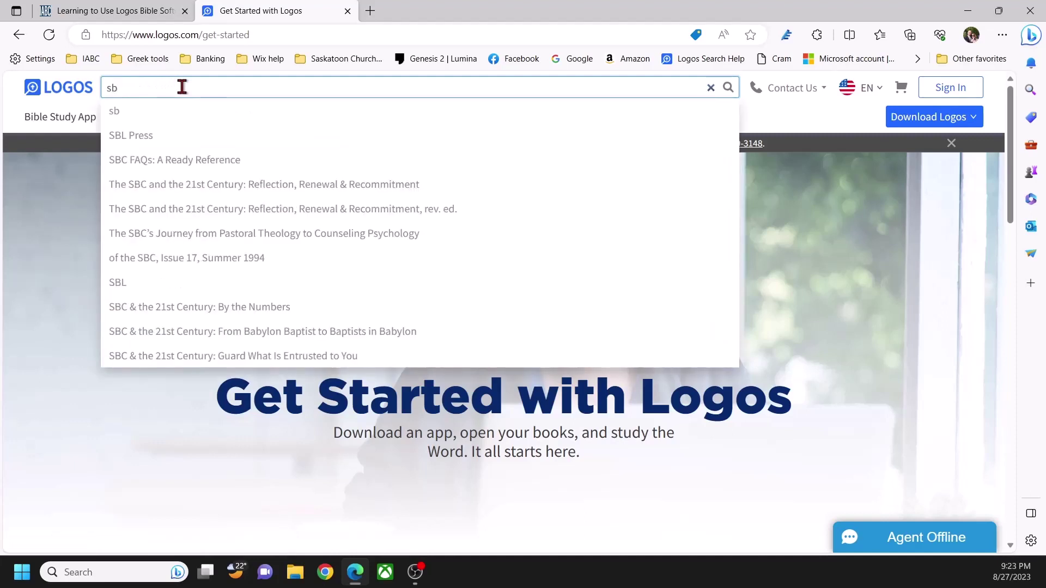
{"action": "type", "text": "l"}
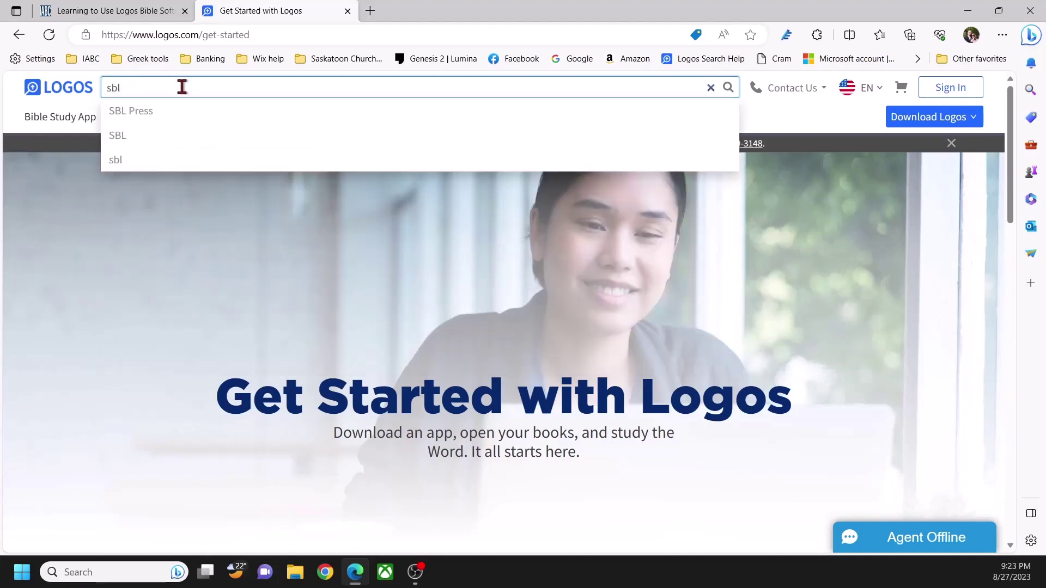
{"action": "key", "text": "Return"}
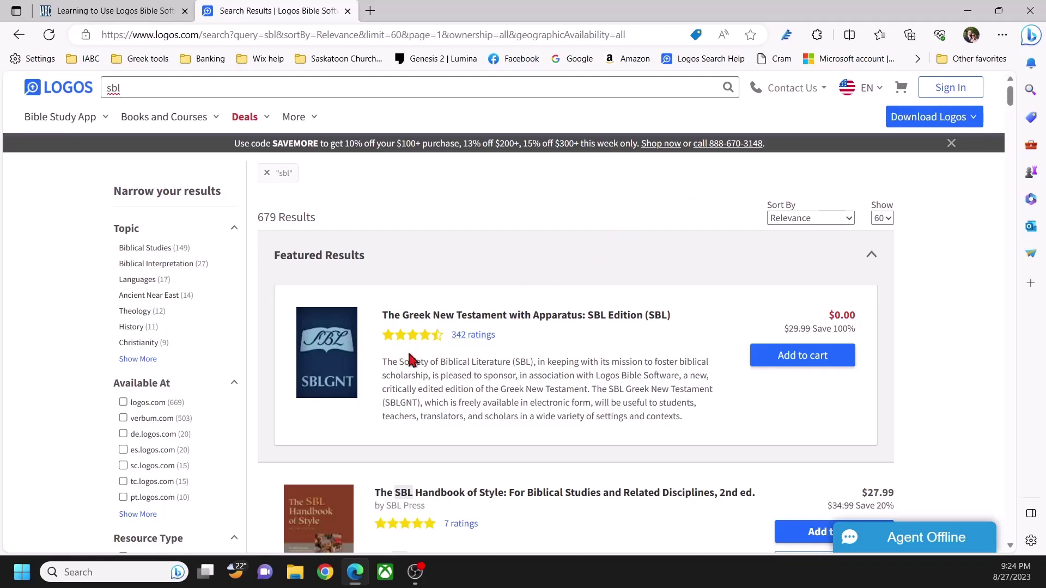
Close the browser, launch Logos Bible Software and look through its Home page.
{"action": "left_click", "coordinate": [1030, 18]}
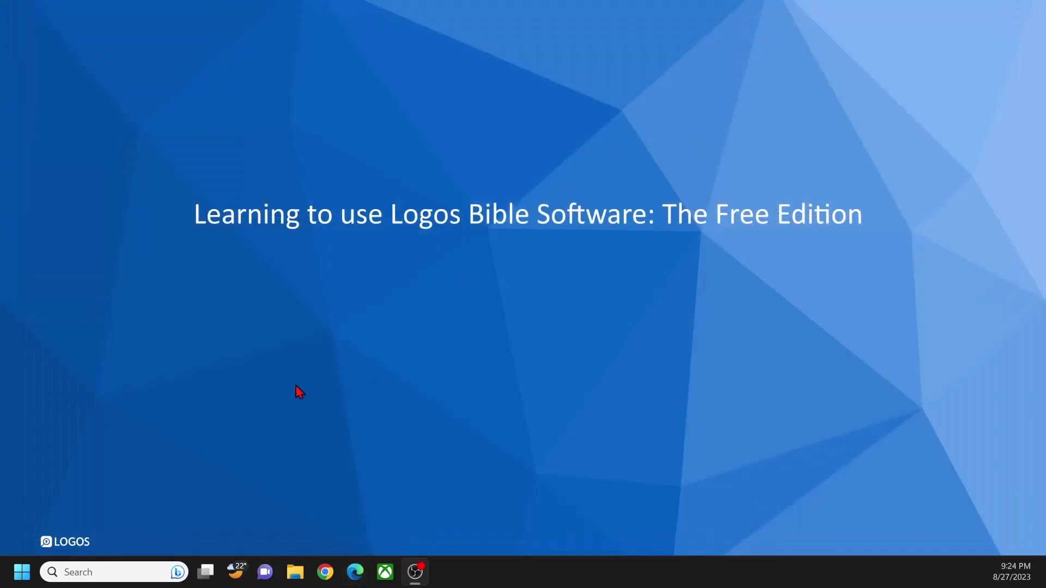
{"action": "left_click", "coordinate": [23, 575]}
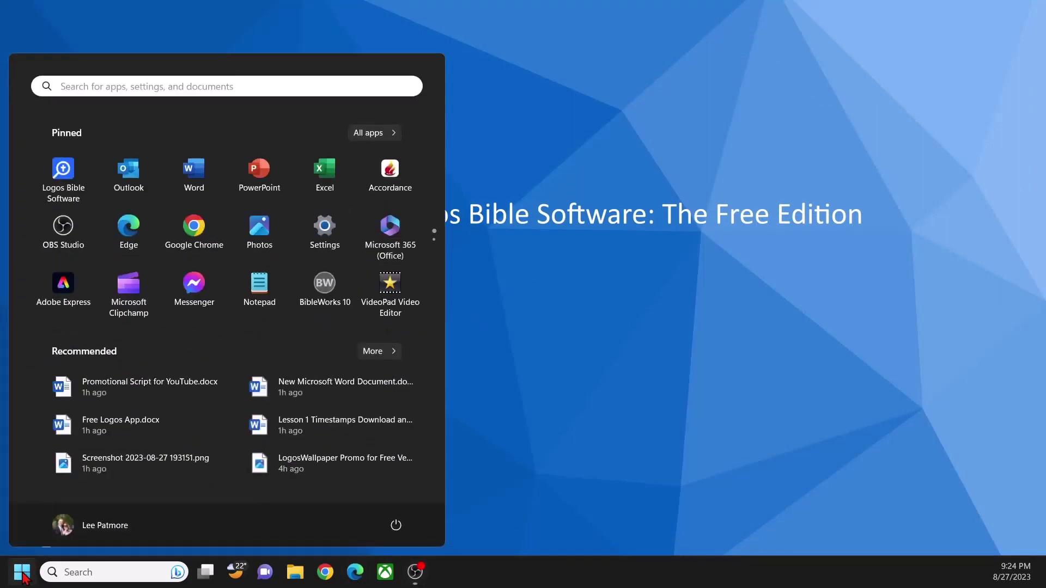
{"action": "left_click", "coordinate": [63, 174]}
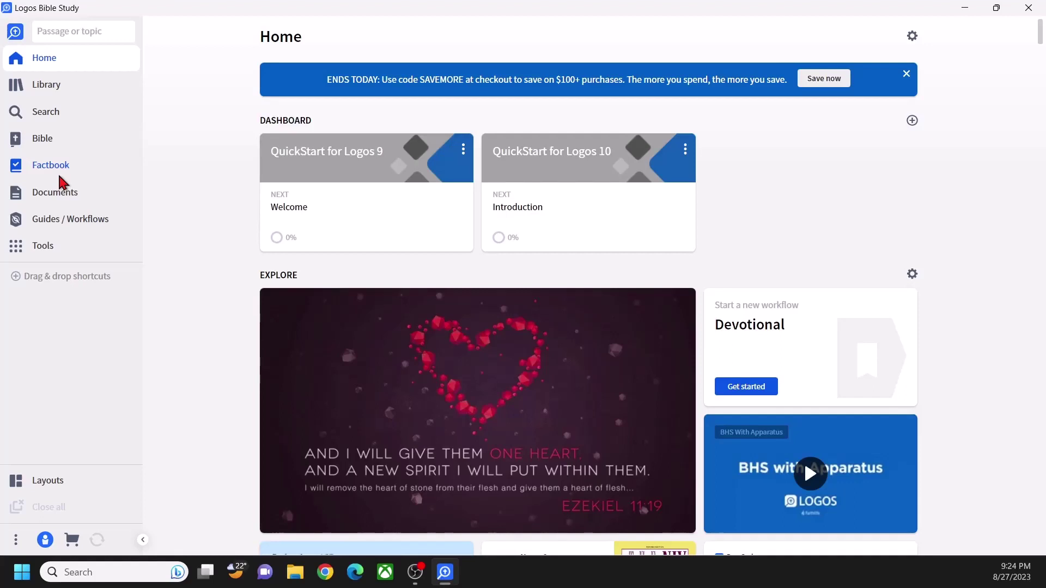
{"action": "left_click", "coordinate": [45, 57]}
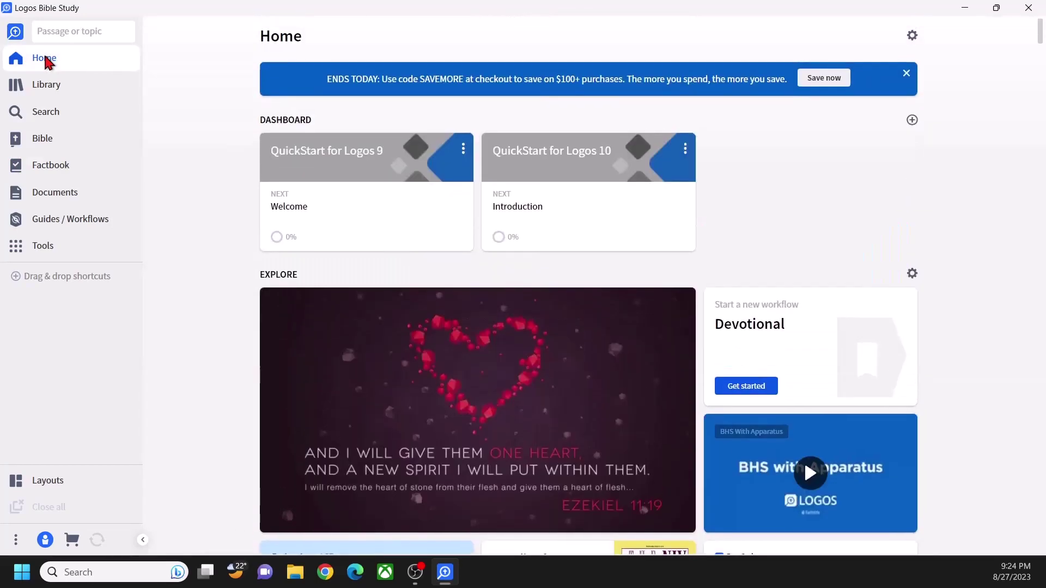
{"action": "scroll", "coordinate": [413, 148], "scroll_direction": "down", "scroll_amount": 2}
{"action": "scroll", "coordinate": [413, 148], "scroll_direction": "down", "scroll_amount": 2}
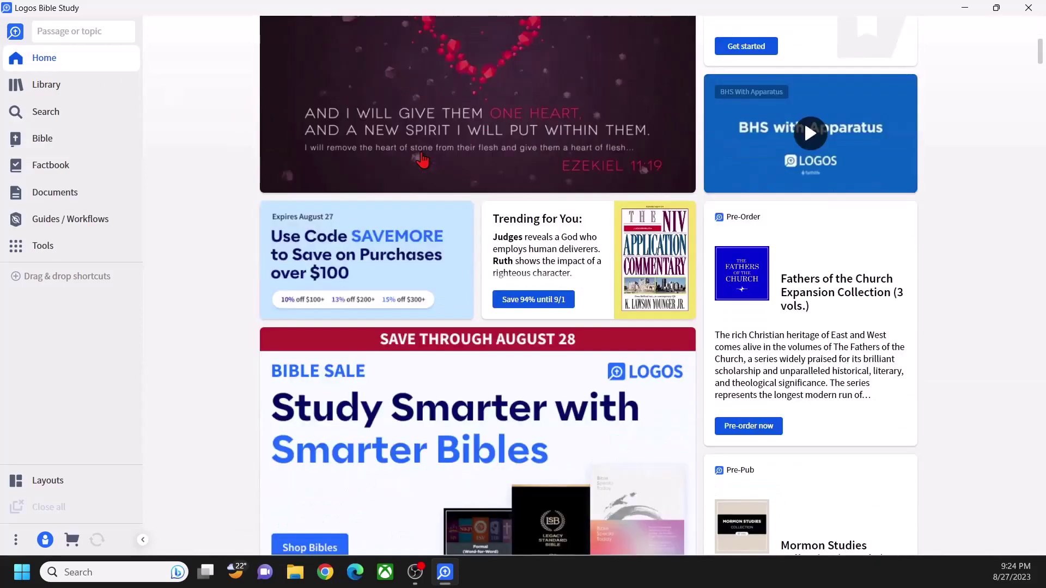
{"action": "scroll", "coordinate": [417, 153], "scroll_direction": "up", "scroll_amount": 4}
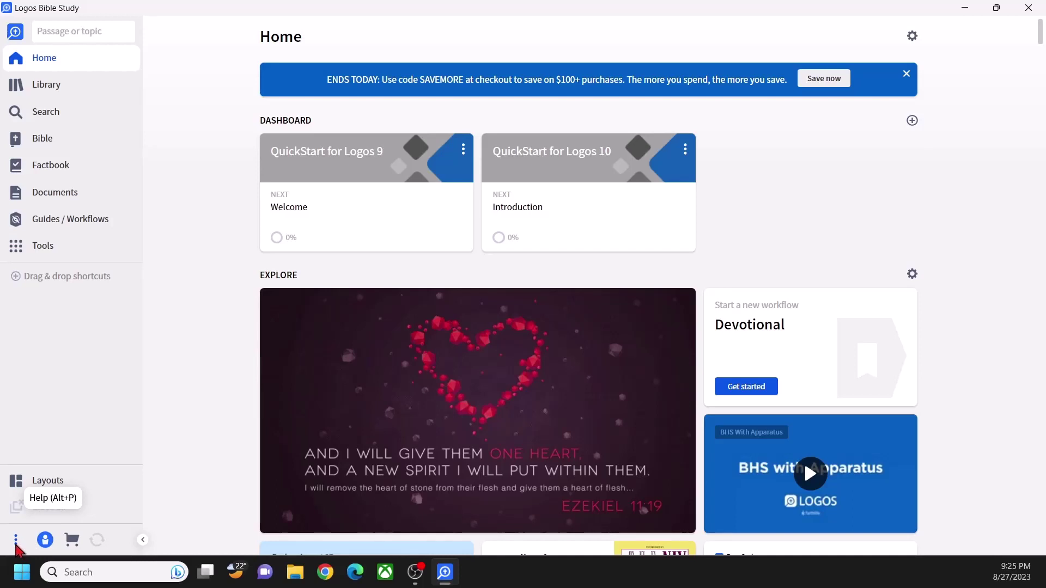
Set the program scaling to 150%.
{"action": "left_click", "coordinate": [16, 541]}
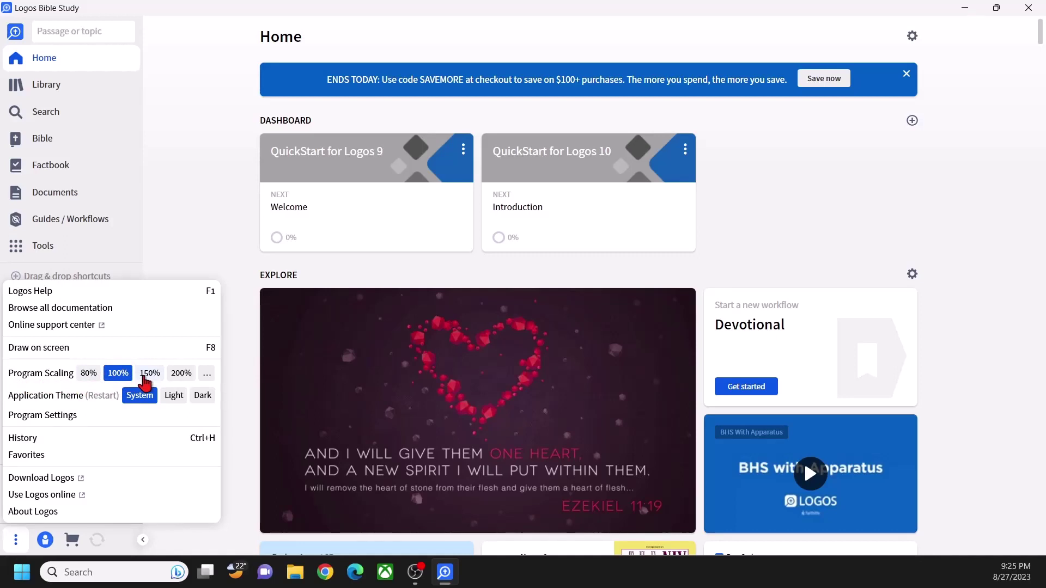
{"action": "left_click", "coordinate": [145, 376]}
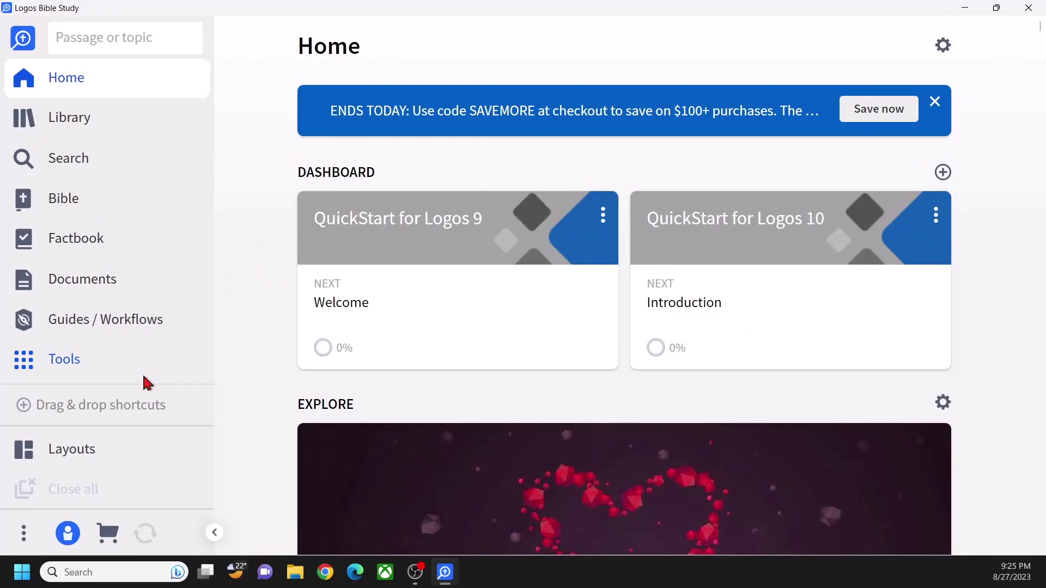
Open the Program Settings and hide the help card that covers the options.
{"action": "left_click", "coordinate": [25, 538]}
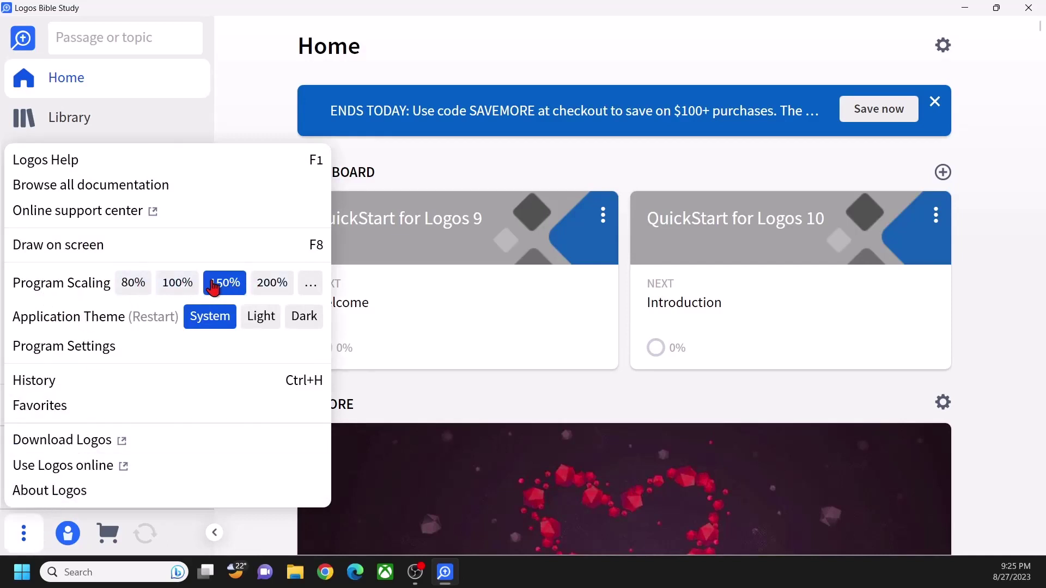
{"action": "left_click", "coordinate": [227, 123]}
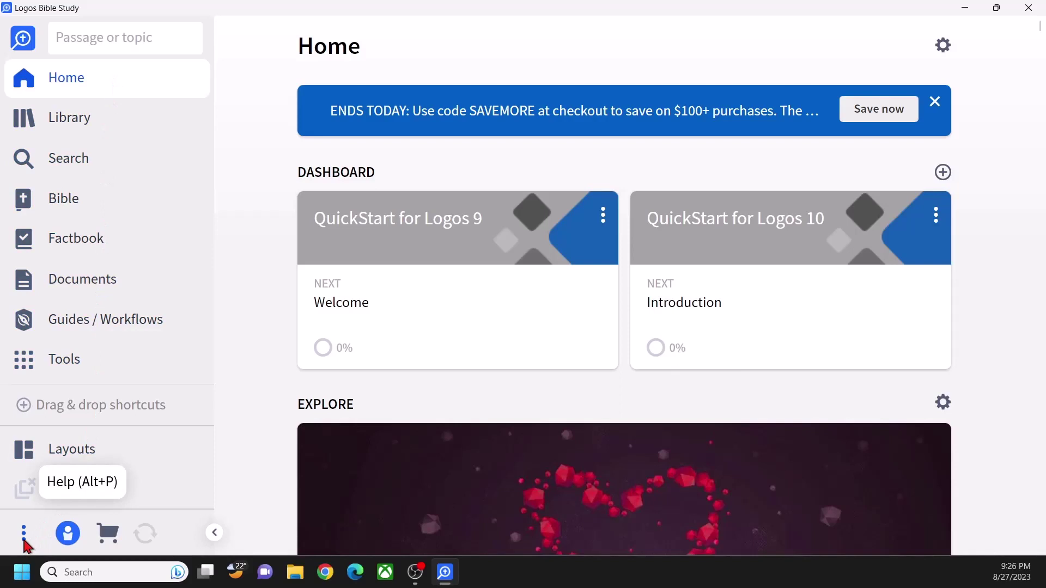
{"action": "left_click", "coordinate": [25, 542]}
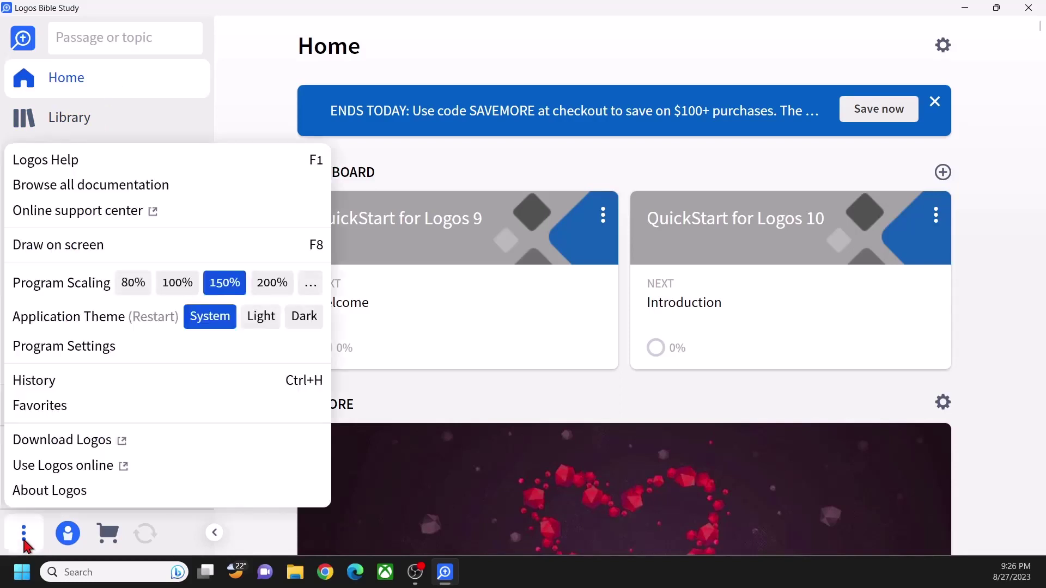
{"action": "left_click", "coordinate": [85, 360]}
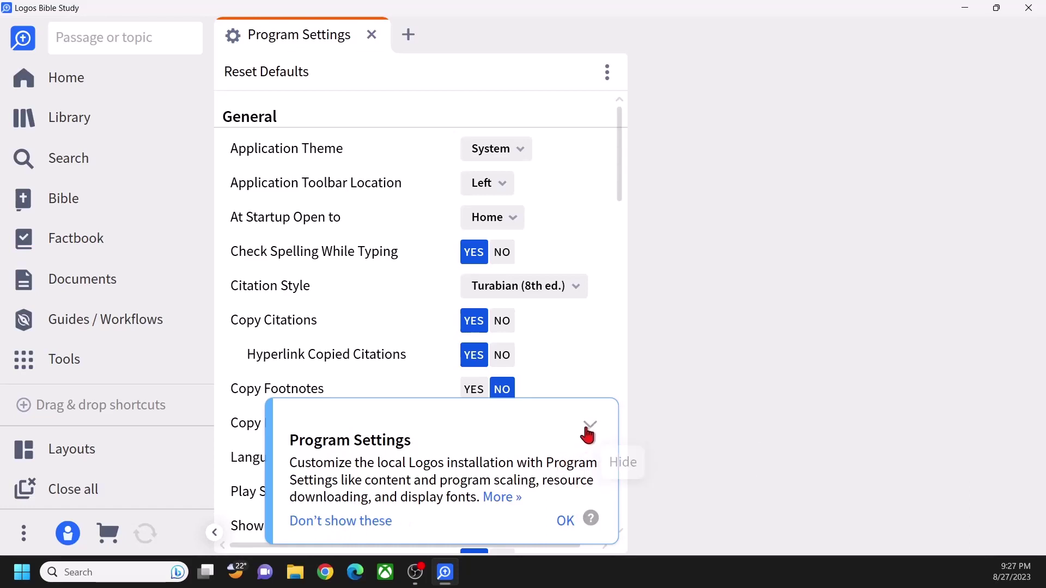
{"action": "left_click", "coordinate": [587, 429]}
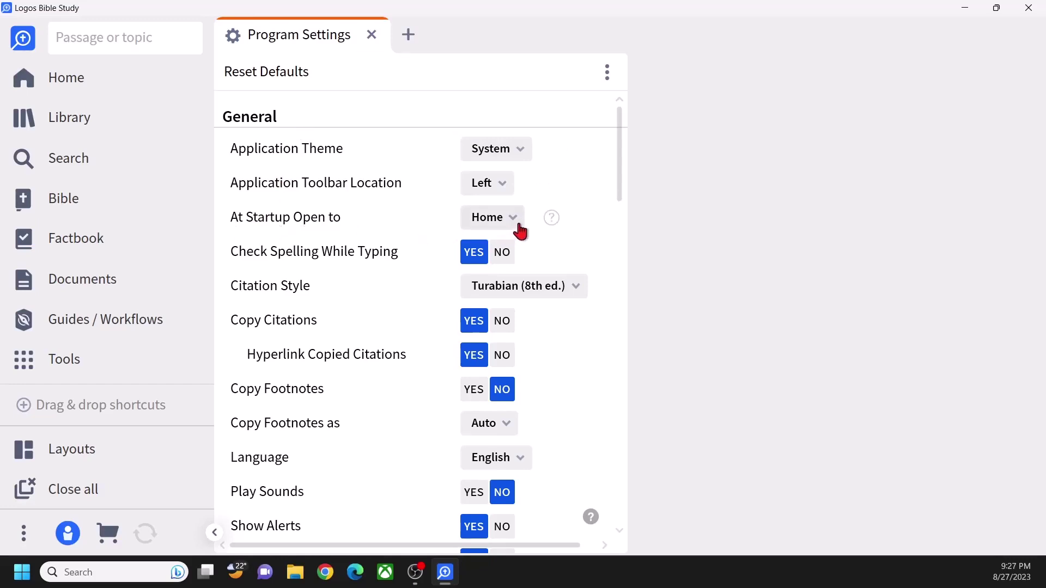
Set the At Startup Open to option to Most recent layout - local.
{"action": "left_click", "coordinate": [64, 81]}
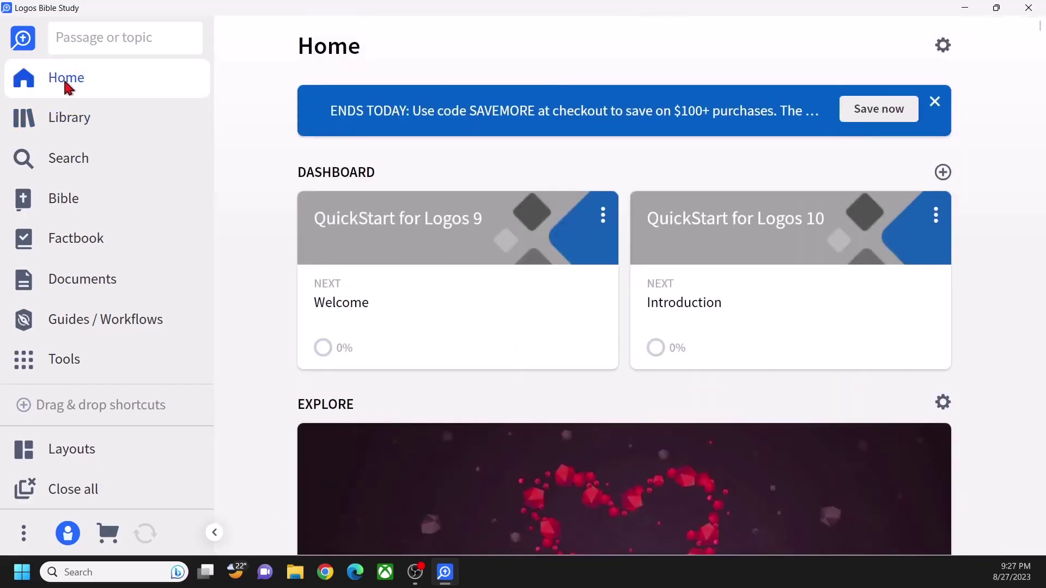
{"action": "left_click", "coordinate": [65, 82]}
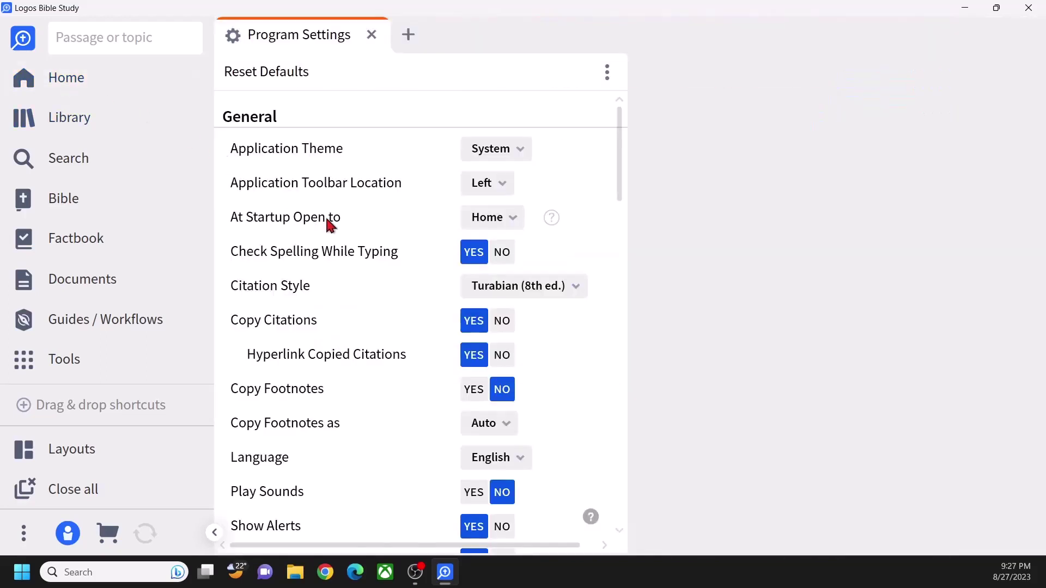
{"action": "left_click", "coordinate": [484, 228]}
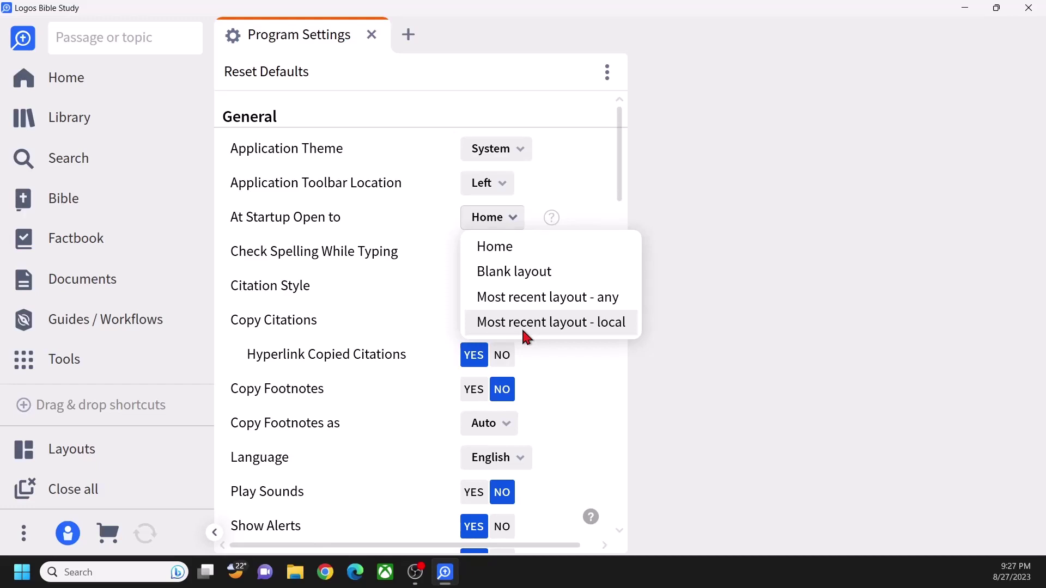
{"action": "left_click", "coordinate": [567, 325]}
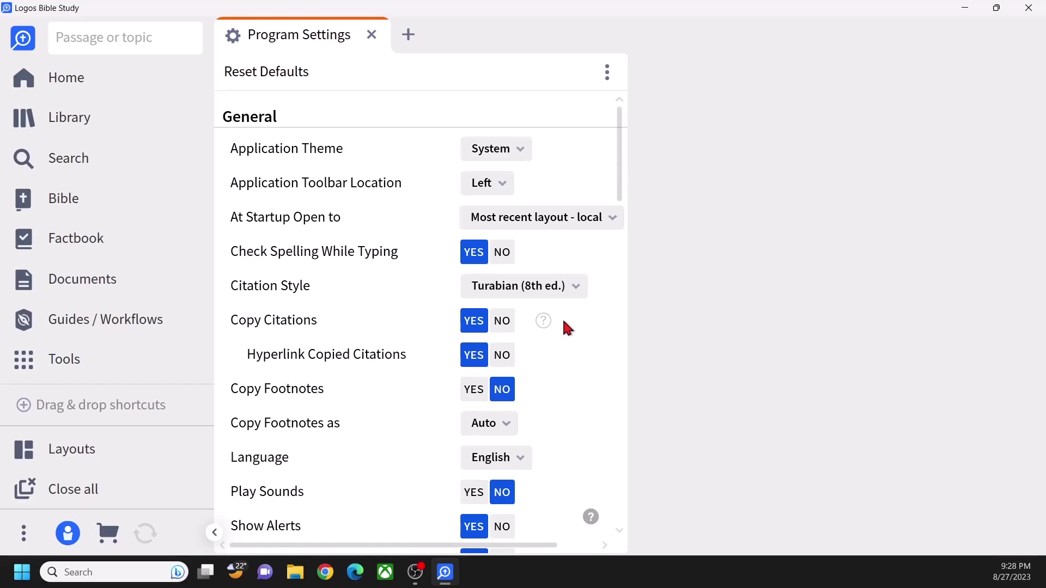
Look through the General, Accessibility and Internet sections of the Program Settings and close them.
{"action": "left_click", "coordinate": [499, 253]}
{"action": "scroll", "coordinate": [442, 281], "scroll_direction": "down", "scroll_amount": 2}
{"action": "scroll", "coordinate": [442, 280], "scroll_direction": "down", "scroll_amount": 5}
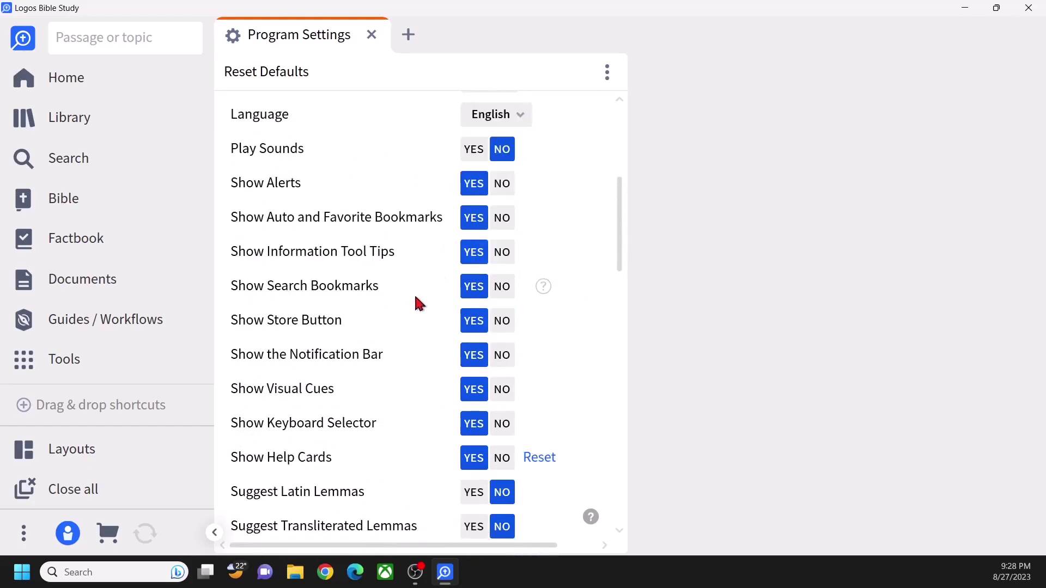
{"action": "scroll", "coordinate": [417, 310], "scroll_direction": "down", "scroll_amount": 2}
{"action": "scroll", "coordinate": [417, 316], "scroll_direction": "down", "scroll_amount": 6}
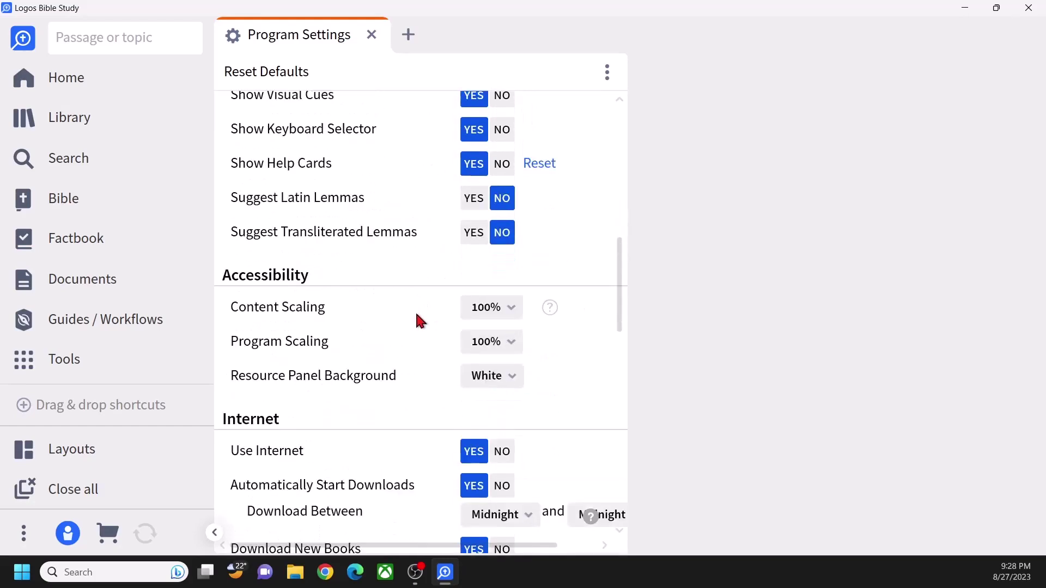
{"action": "scroll", "coordinate": [418, 321], "scroll_direction": "down", "scroll_amount": 2}
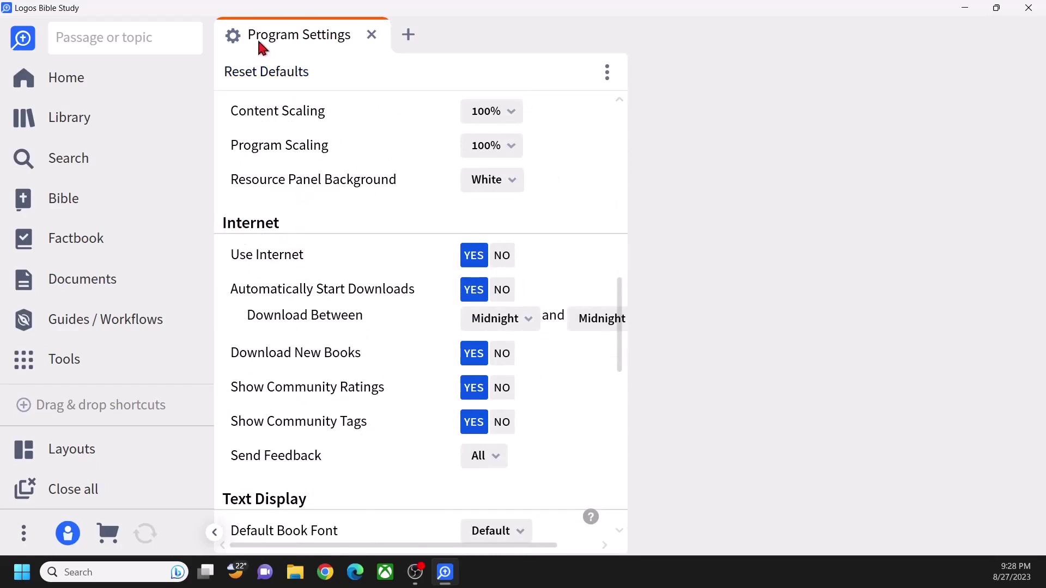
{"action": "left_click", "coordinate": [372, 35]}
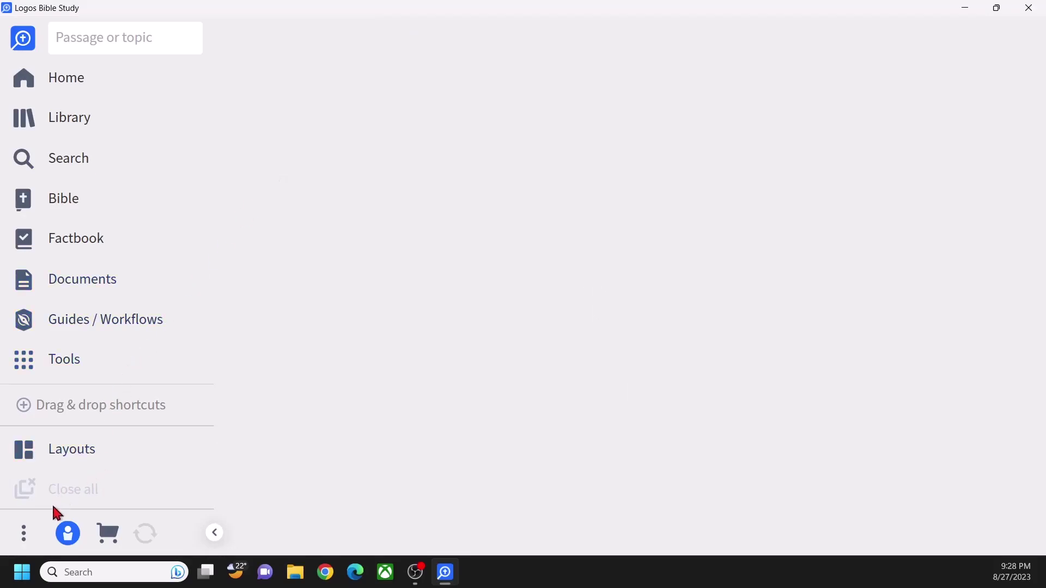
Reopen the Program Settings and set Automatically Start Downloads and Download New Books to No in the Internet section.
{"action": "left_click", "coordinate": [25, 537]}
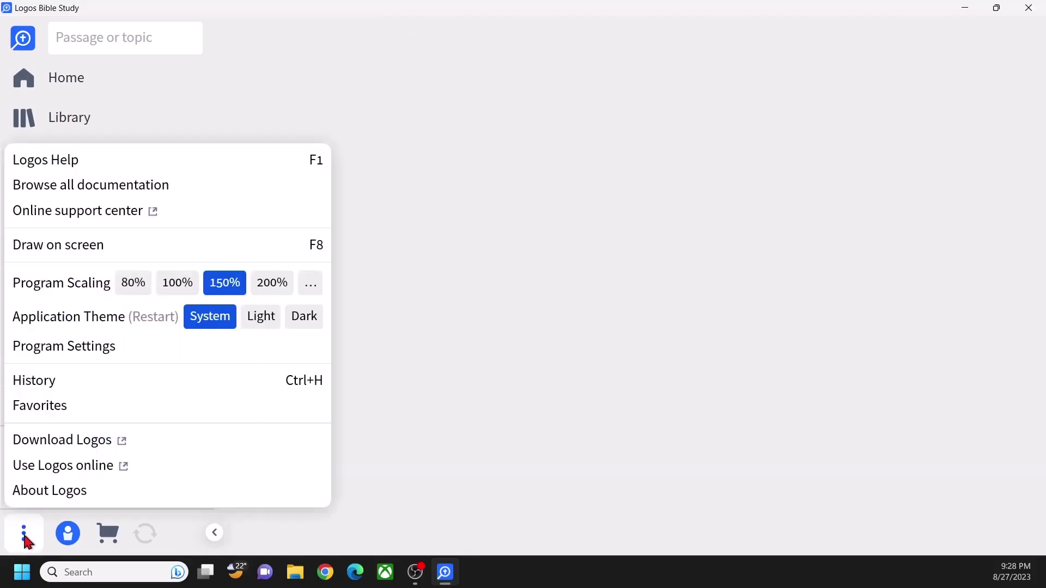
{"action": "left_click", "coordinate": [66, 346]}
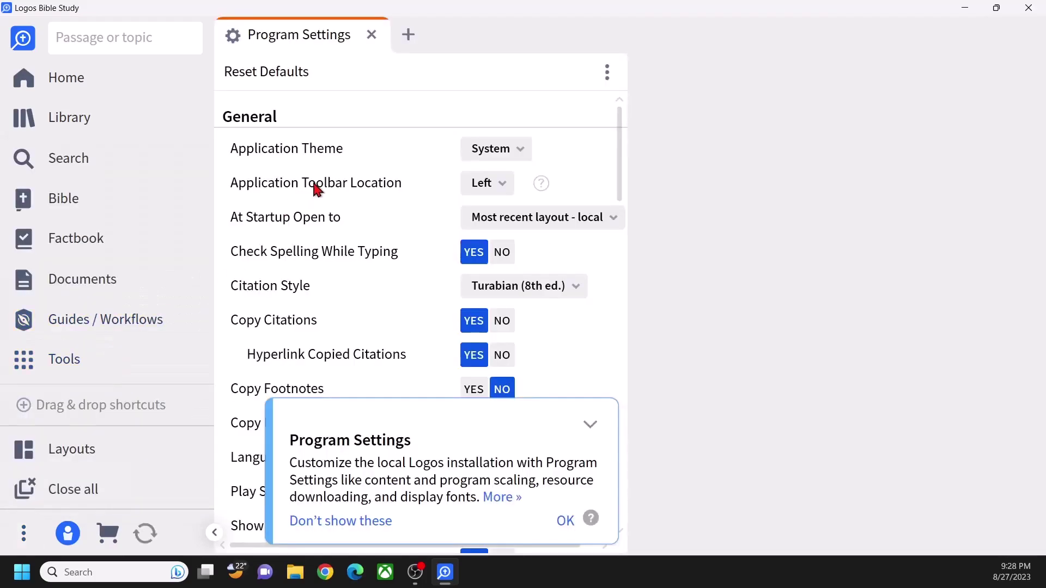
{"action": "left_click", "coordinate": [593, 434]}
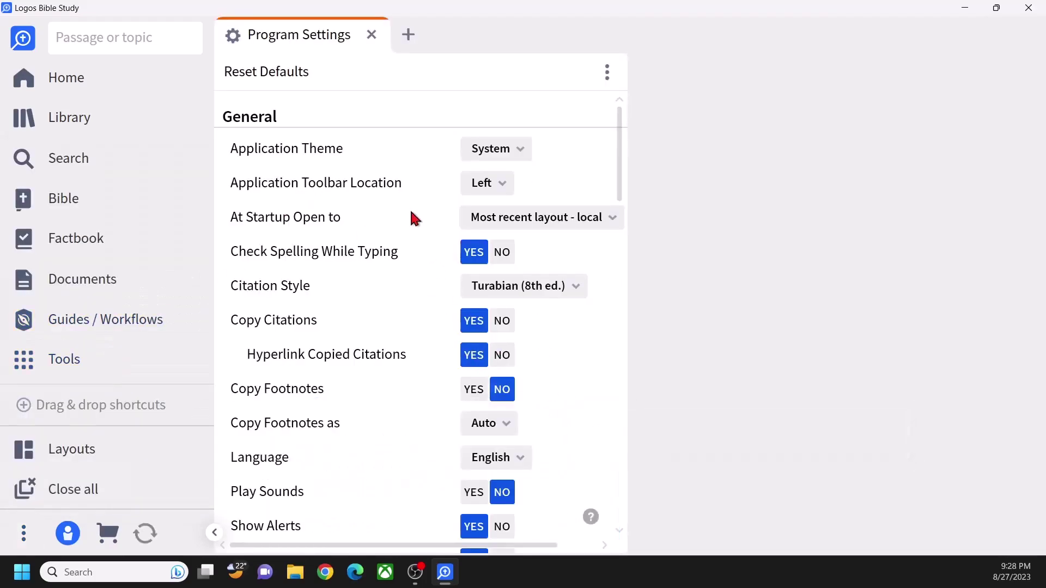
{"action": "scroll", "coordinate": [403, 240], "scroll_direction": "down", "scroll_amount": 5}
{"action": "scroll", "coordinate": [403, 249], "scroll_direction": "down", "scroll_amount": 8}
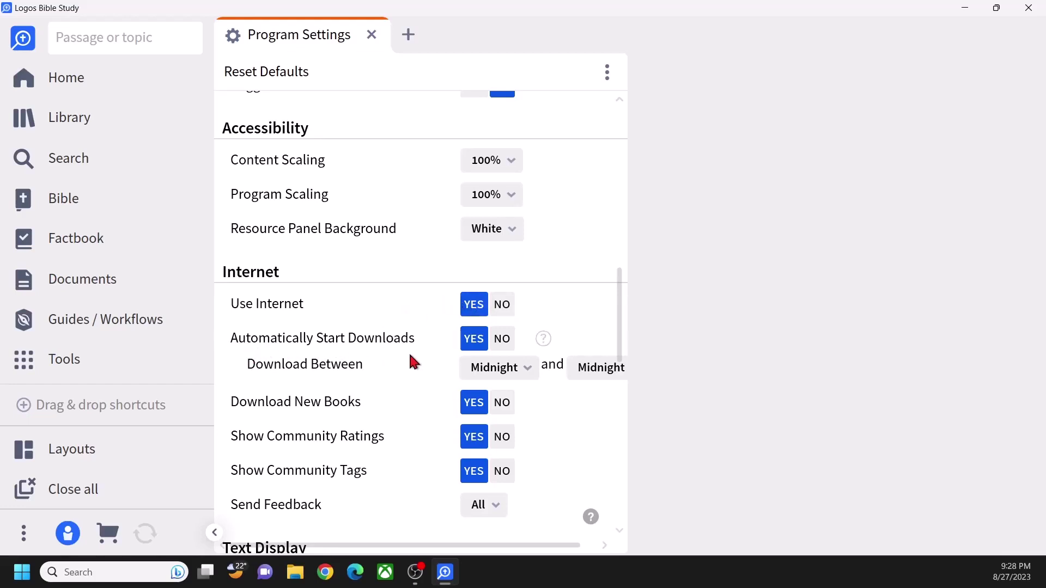
{"action": "left_click", "coordinate": [505, 346]}
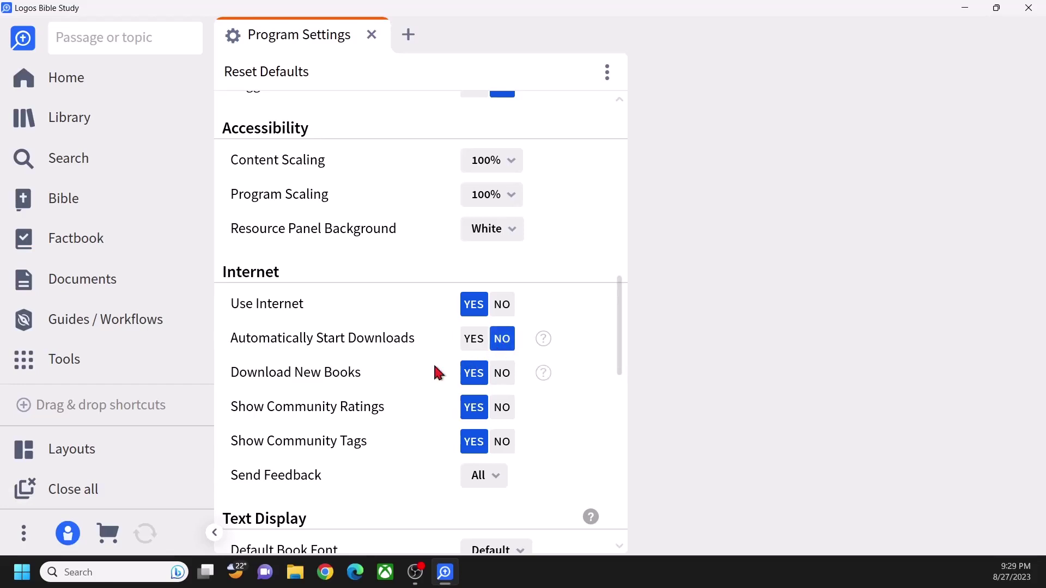
{"action": "left_click", "coordinate": [509, 381]}
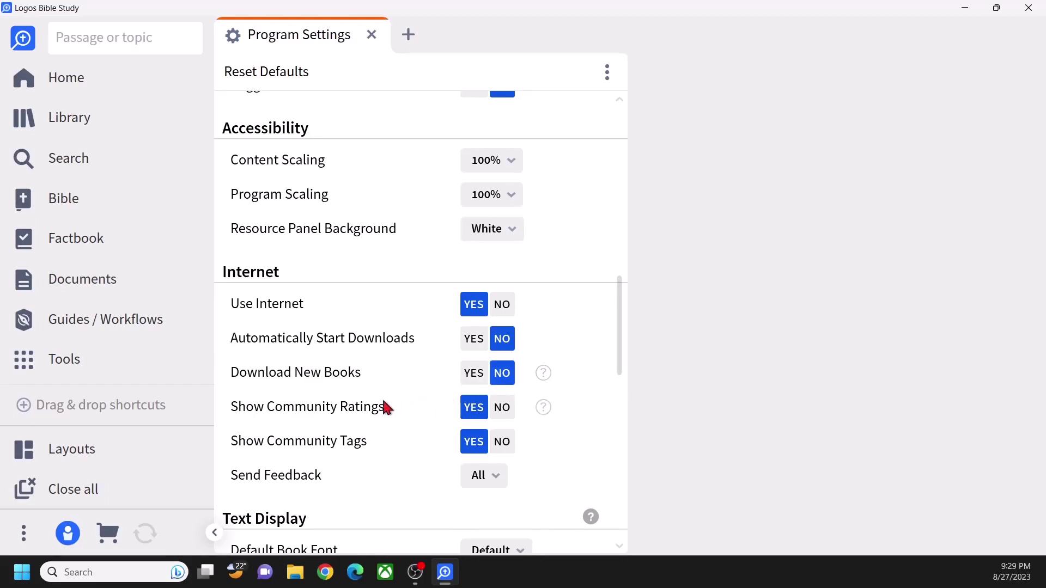
Set Show Community Ratings and Show Community Tags to No and close the Program Settings.
{"action": "left_click", "coordinate": [502, 409]}
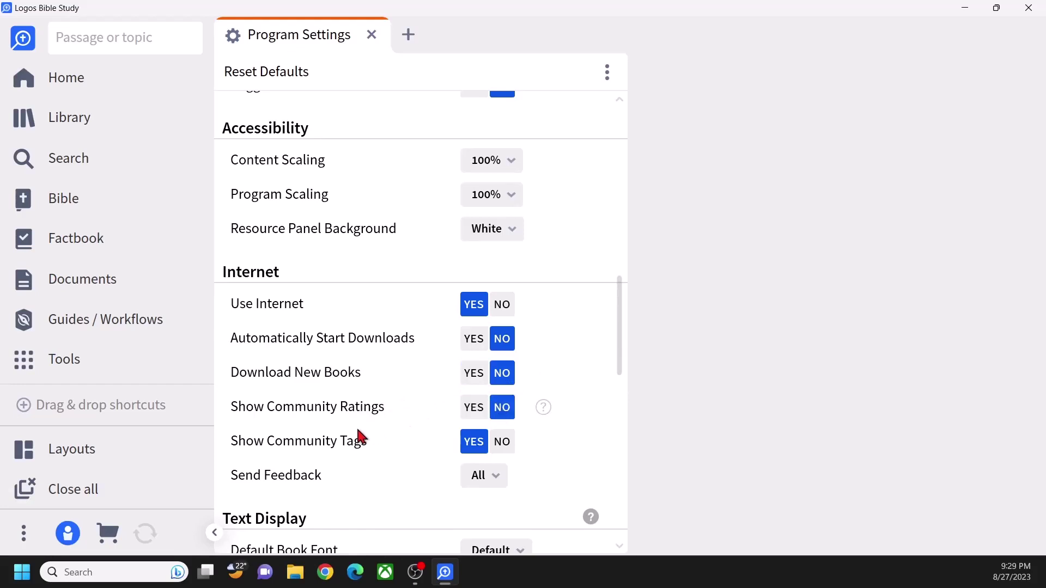
{"action": "left_click", "coordinate": [504, 444]}
{"action": "mouse_move", "coordinate": [543, 443]}
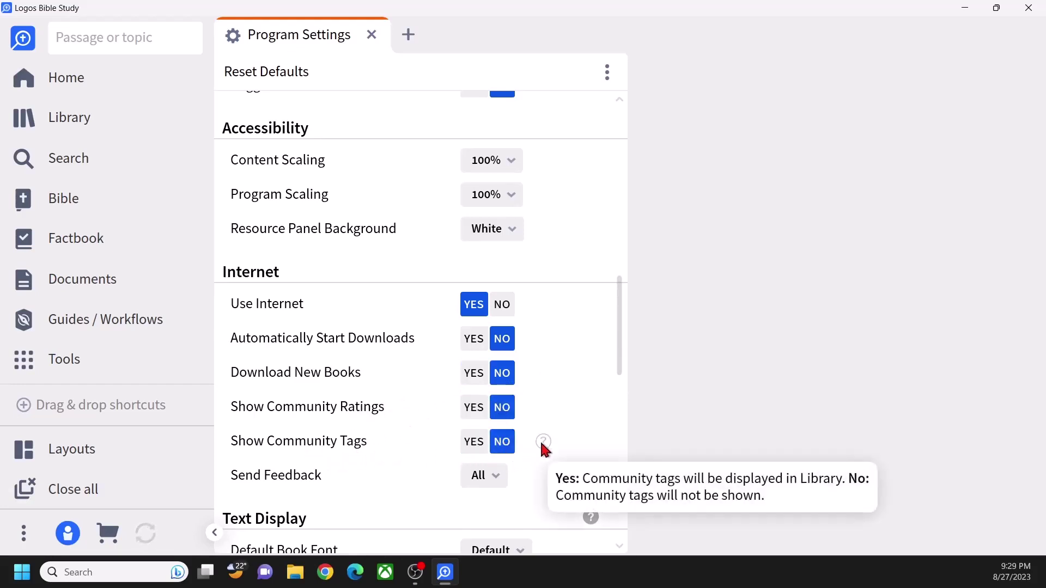
{"action": "mouse_move", "coordinate": [548, 408]}
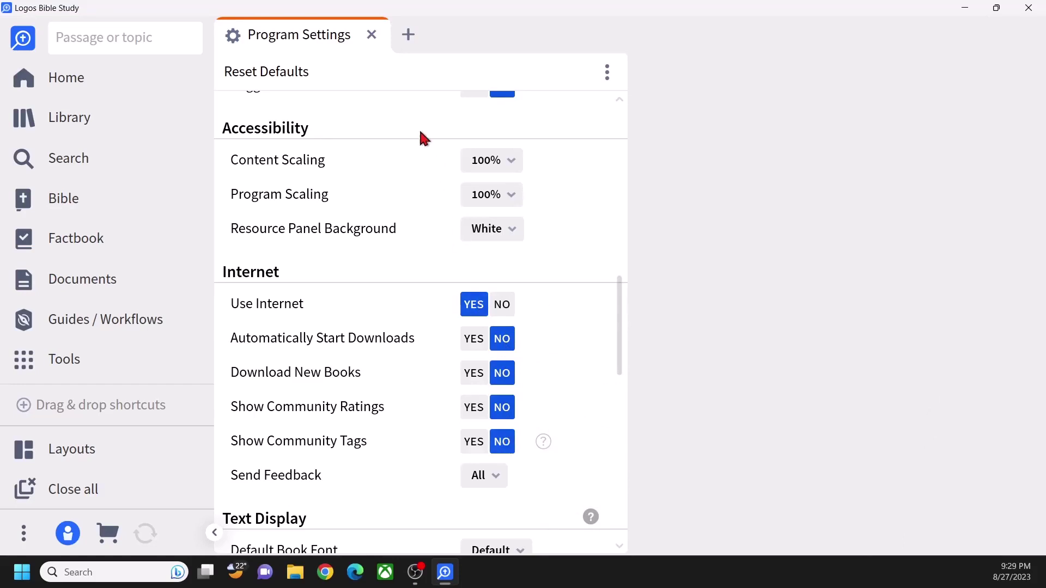
{"action": "left_click", "coordinate": [373, 35]}
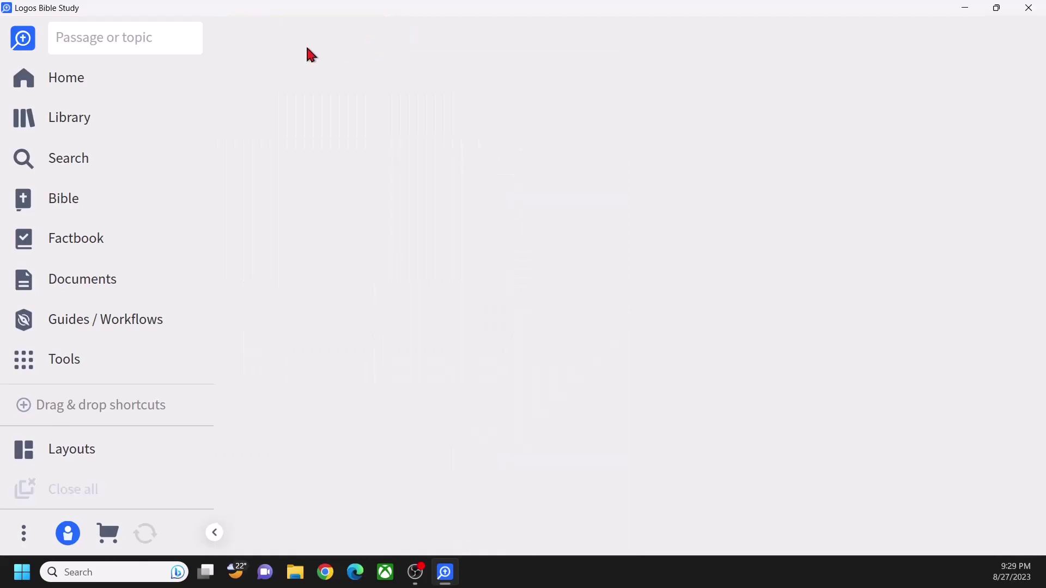
Open the English Standard Version Bible and restart Logos Bible Software with it still open.
{"action": "left_click", "coordinate": [27, 212]}
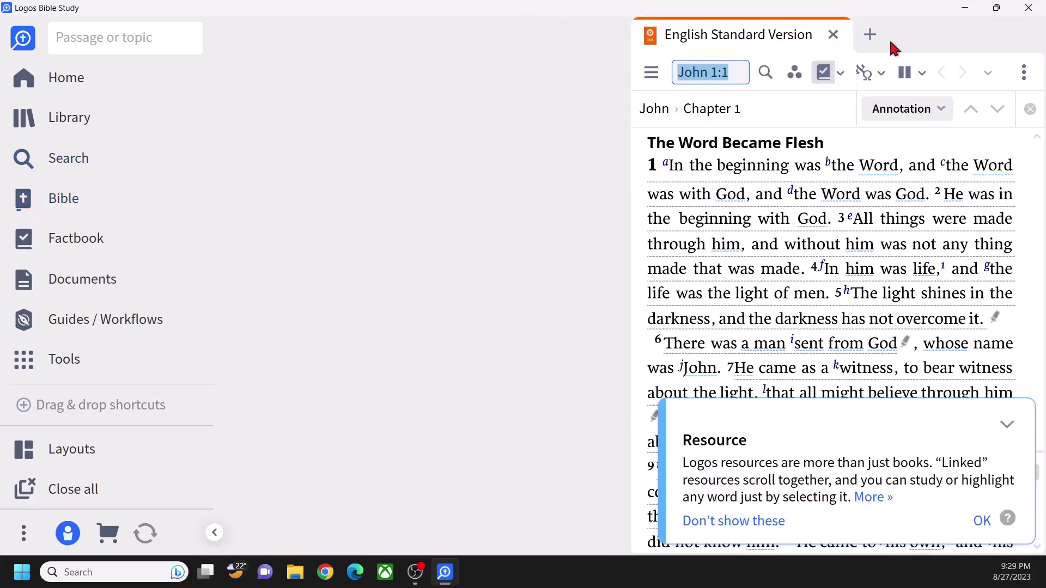
{"action": "left_click", "coordinate": [1029, 9]}
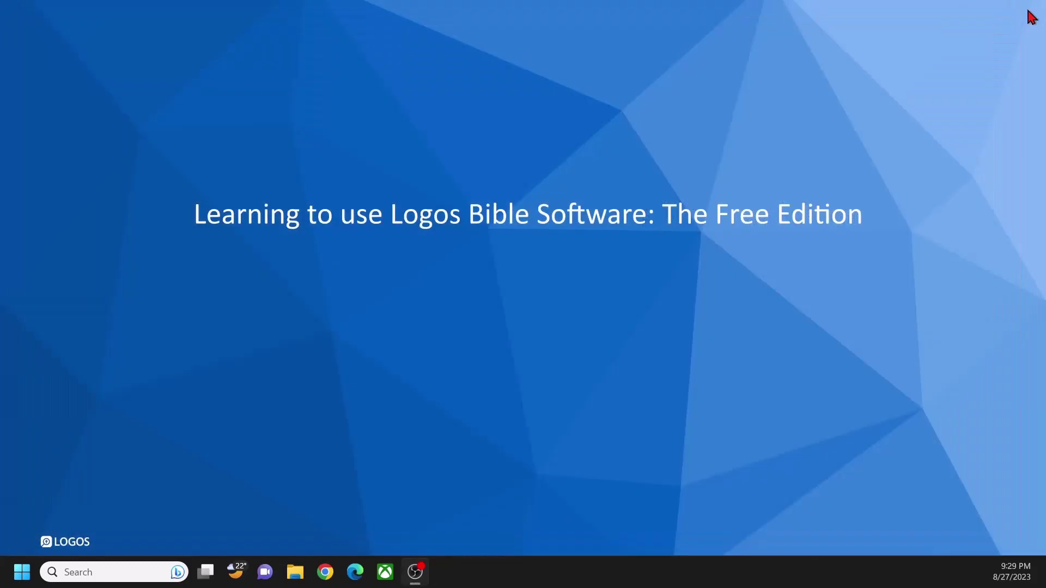
{"action": "left_click", "coordinate": [23, 572]}
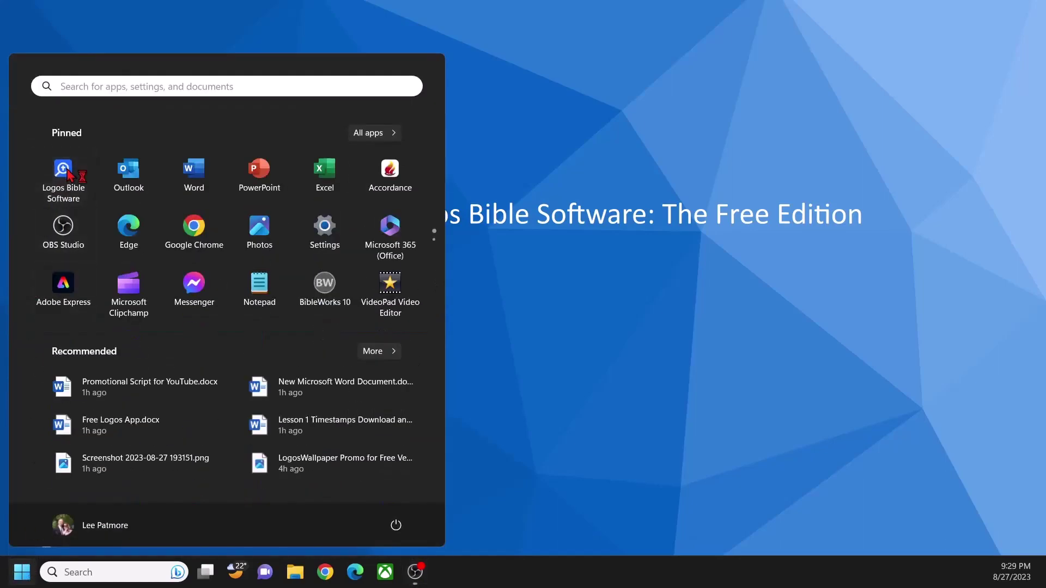
{"action": "left_click", "coordinate": [70, 176]}
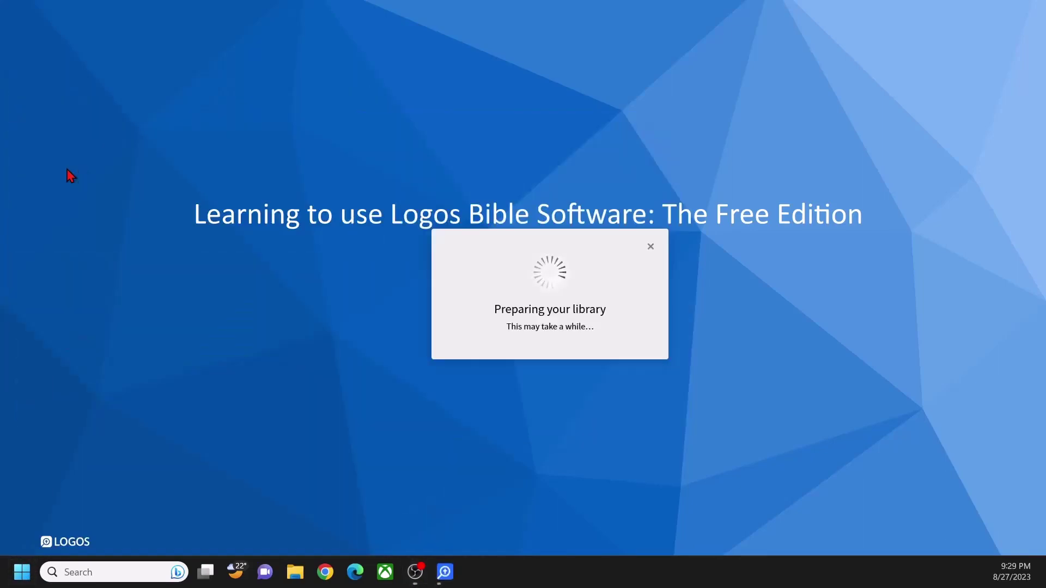